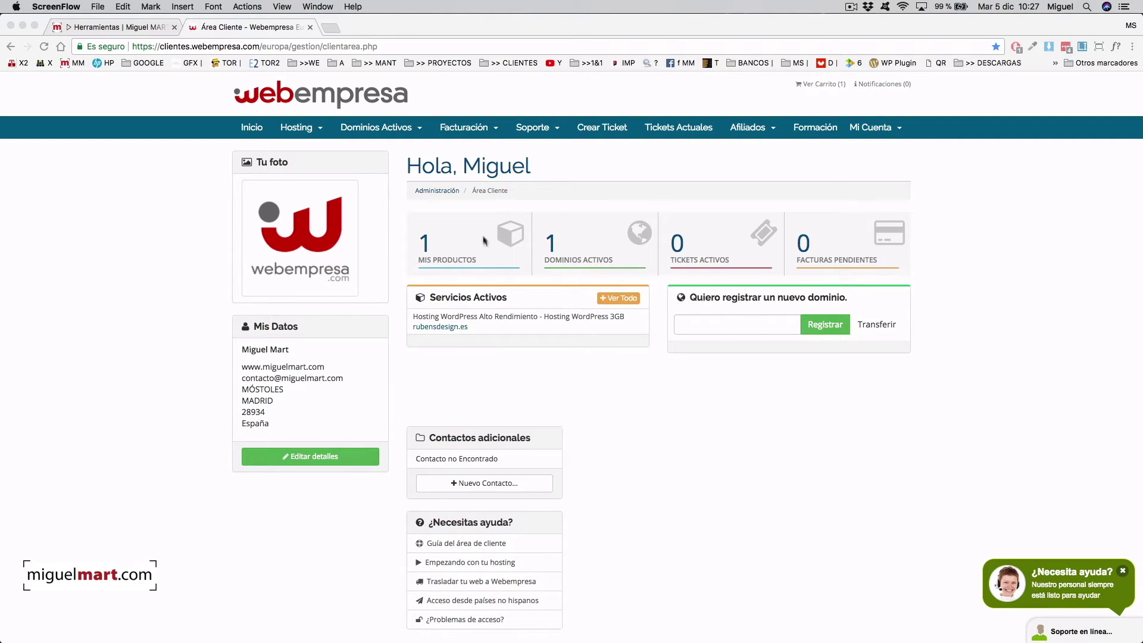
# - From Mis Productos, open the rubensdesign.es plan's cPanel via Acceder a cPanel
pyautogui.click(444, 239)
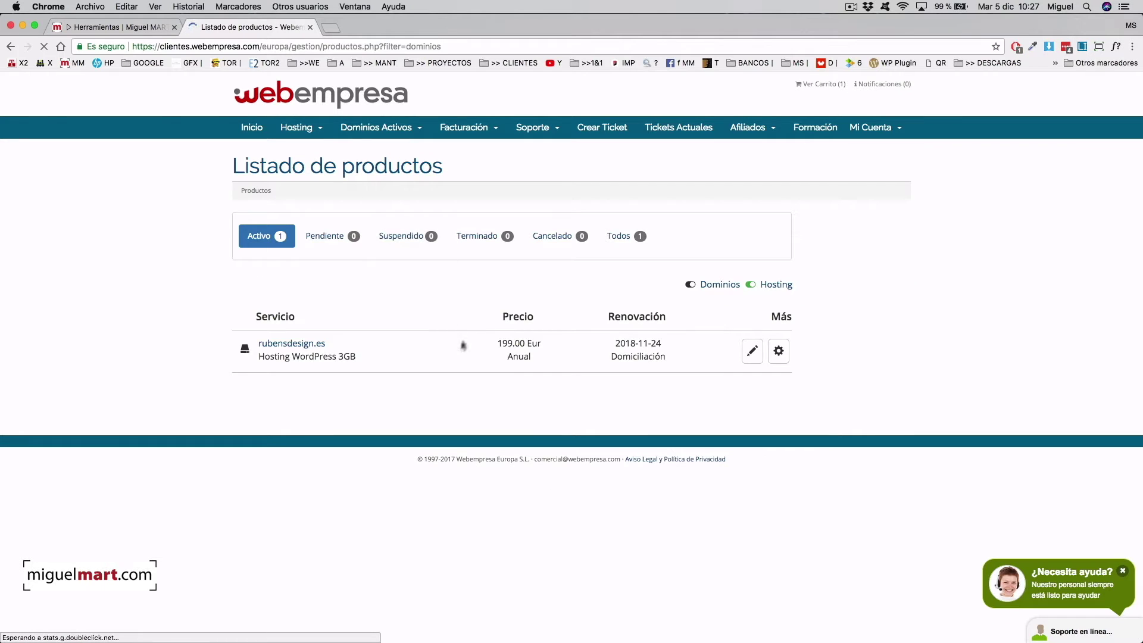
pyautogui.click(779, 352)
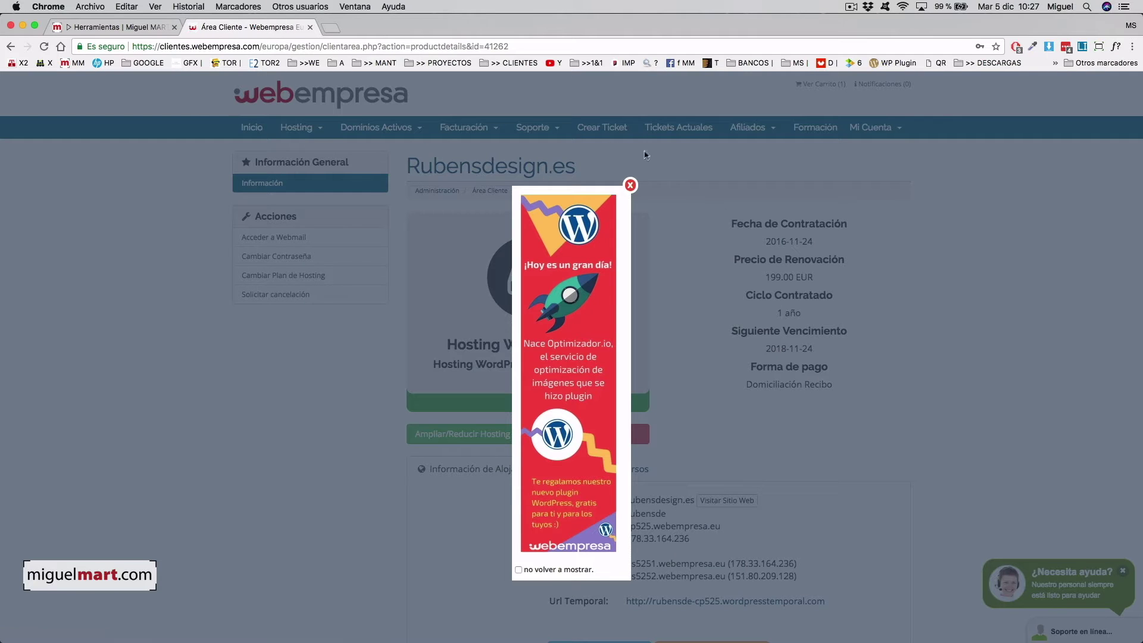
pyautogui.click(629, 185)
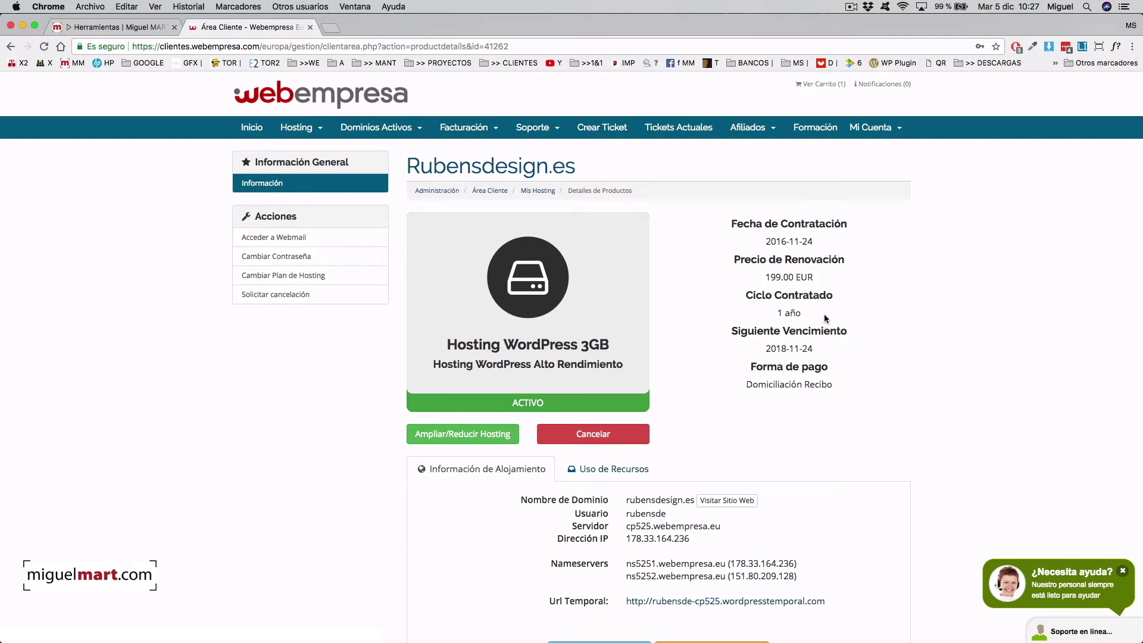
pyautogui.scroll(-5, 825, 317)
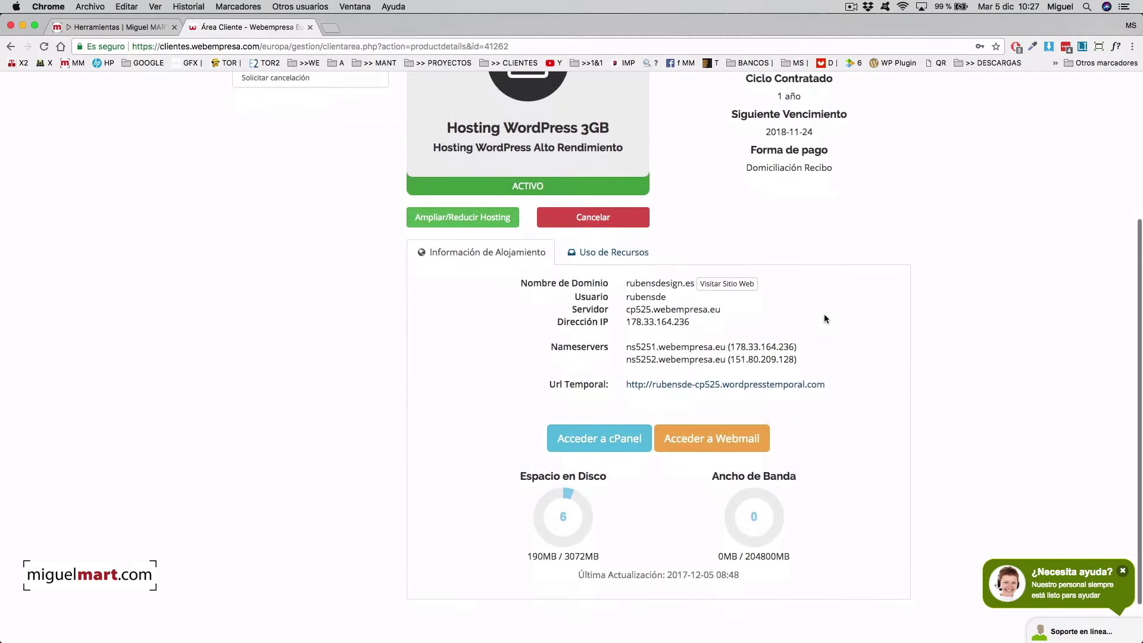
pyautogui.scroll(-2, 823, 313)
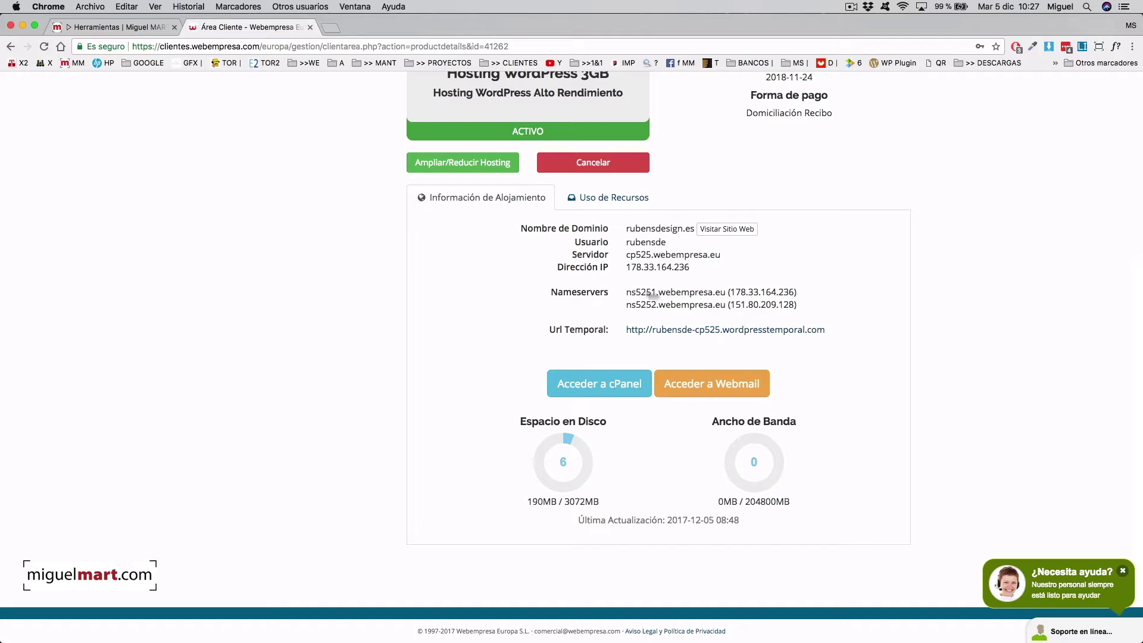
pyautogui.scroll(8, 893, 283)
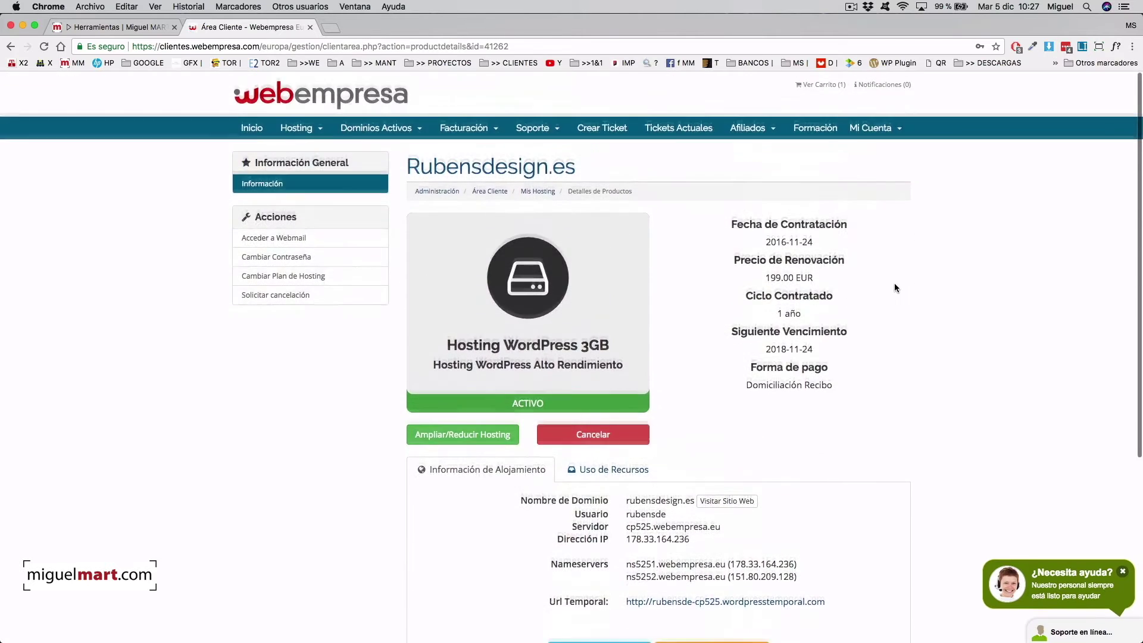
pyautogui.scroll(-5, 894, 283)
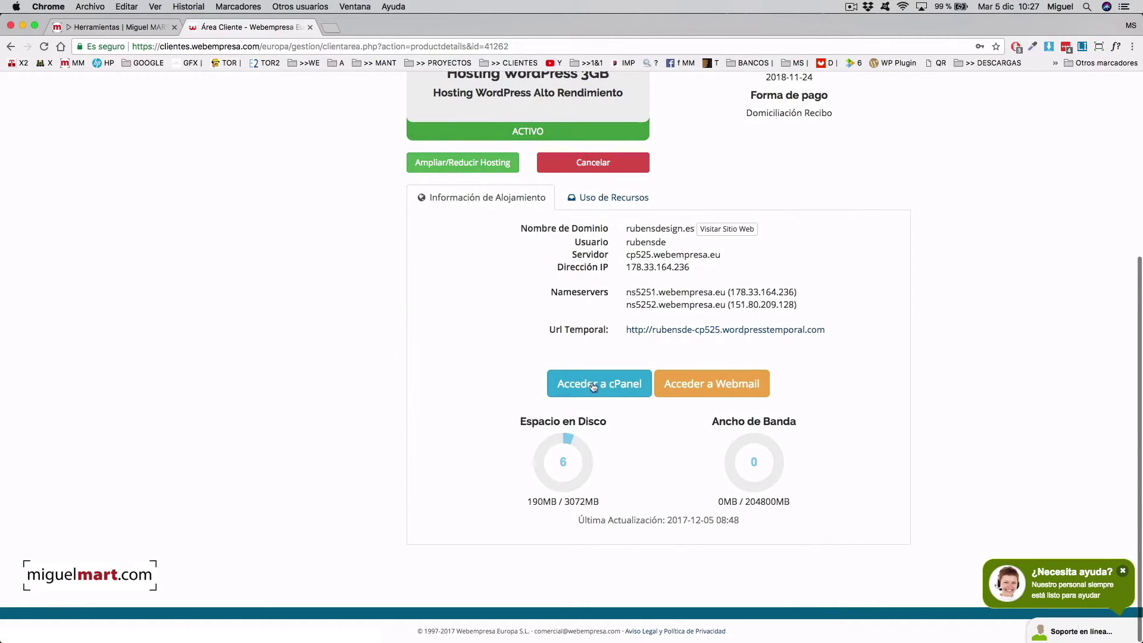
pyautogui.click(593, 386)
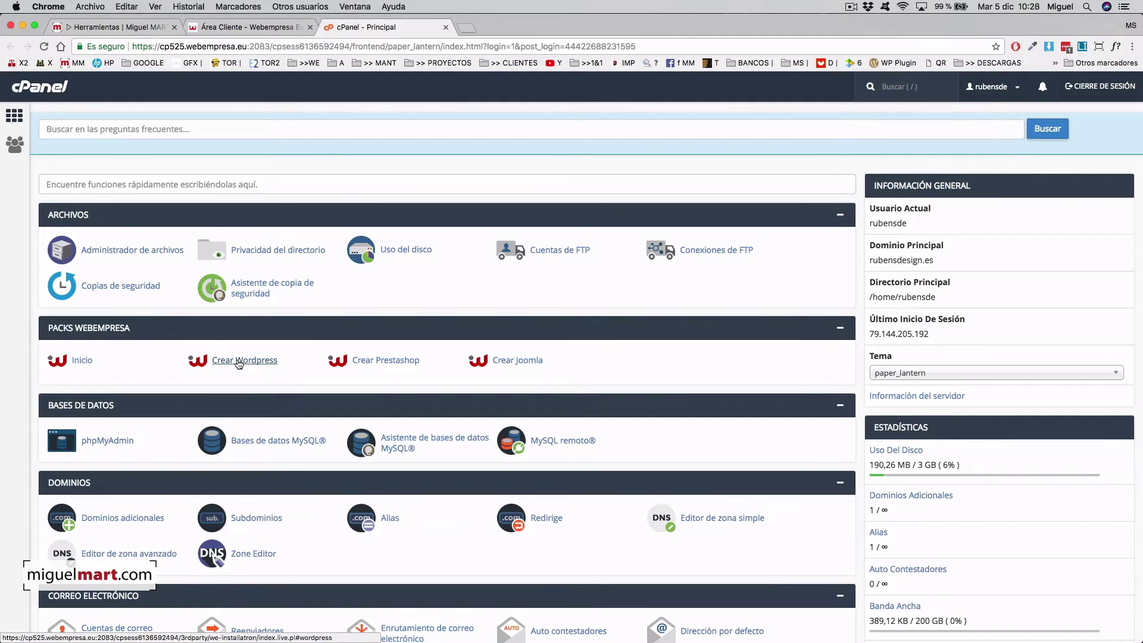
# - Choose Crear Wordpress in the Packs Webempresa section
pyautogui.click(238, 361)
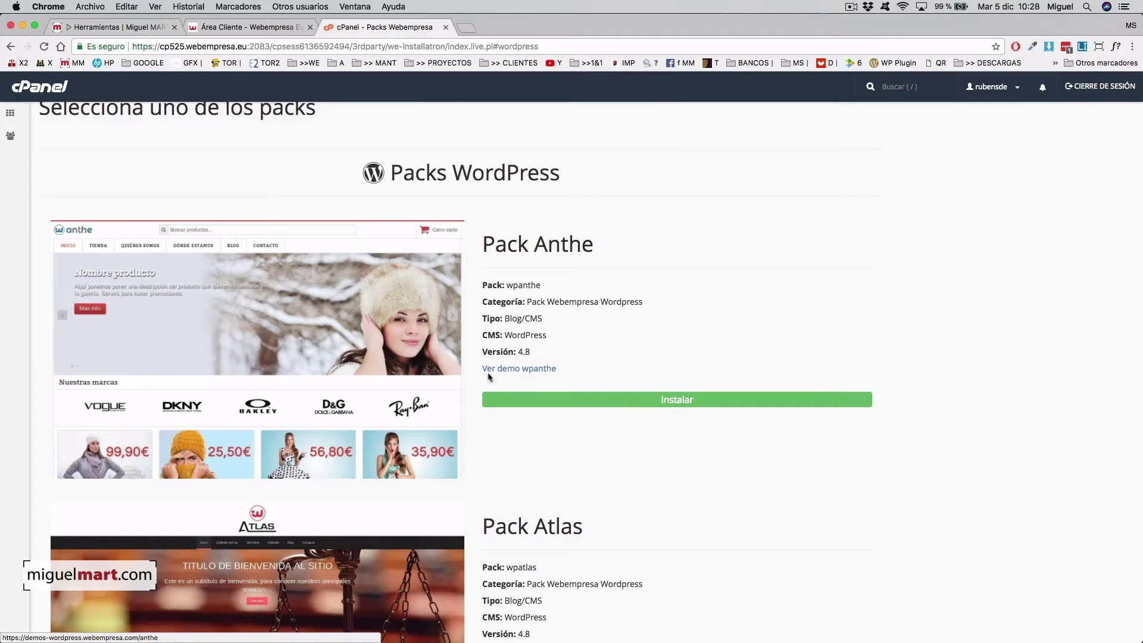
# - Scroll past the Palene, Prometeo, Sinope and Titan packs to Pack Wordpress (version 4.8)
pyautogui.scroll(-10, 400, 419)
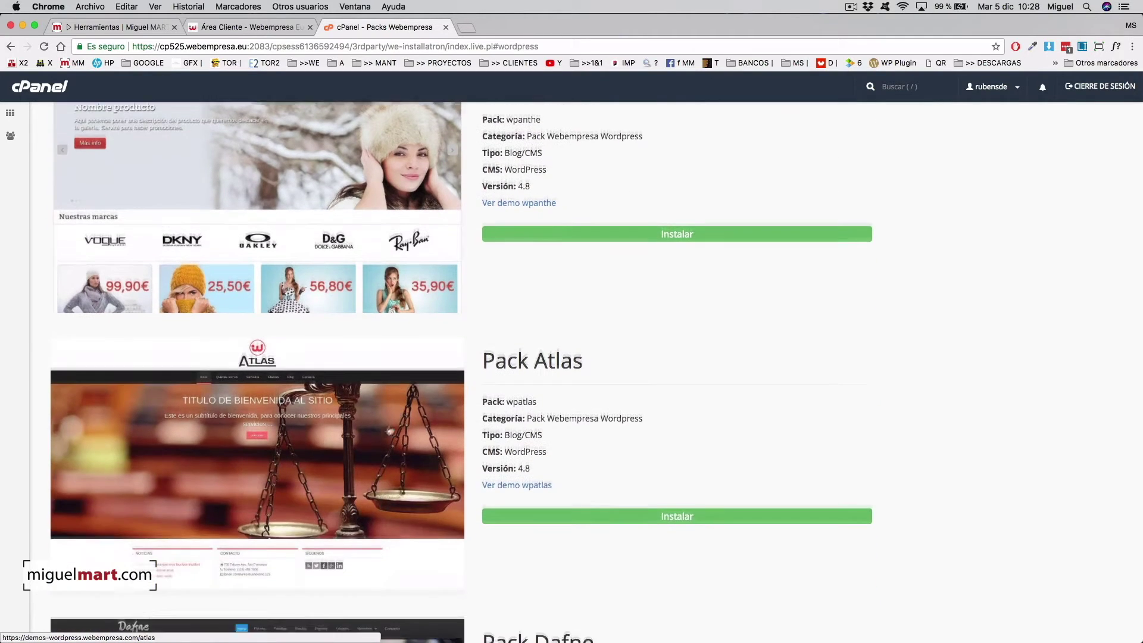
pyautogui.scroll(-4, 415, 464)
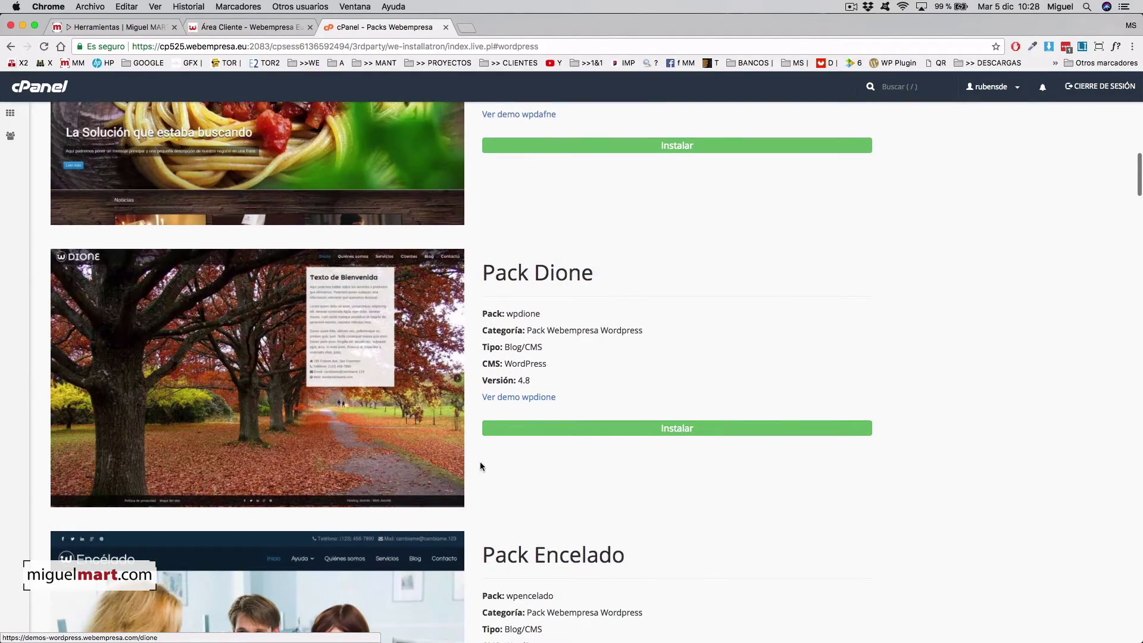
pyautogui.scroll(-12, 424, 474)
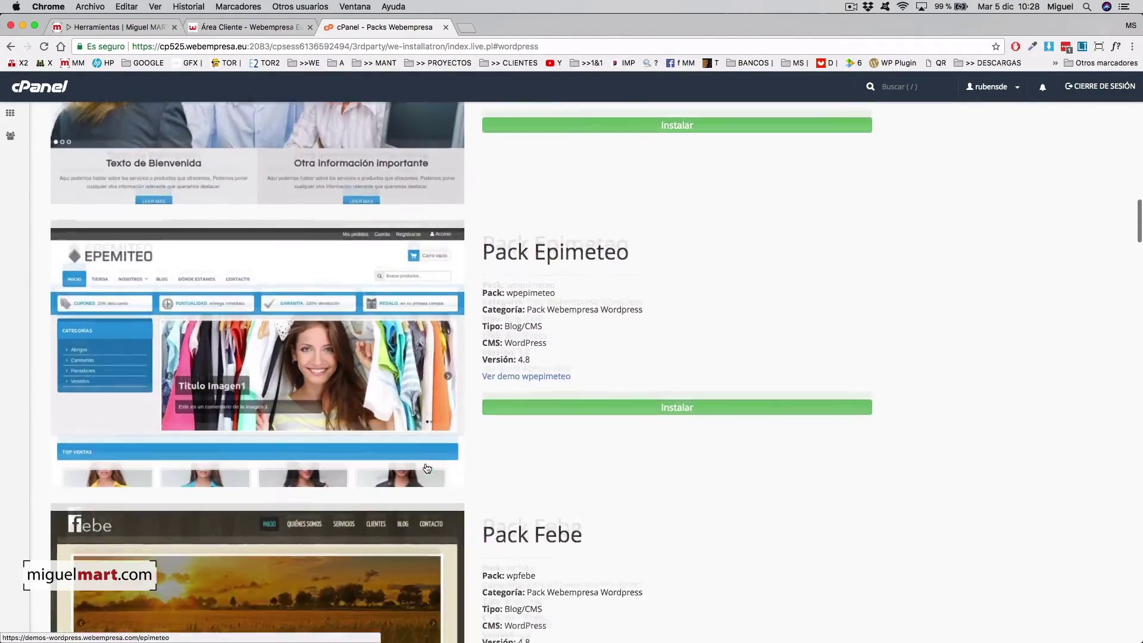
pyautogui.scroll(-11, 402, 439)
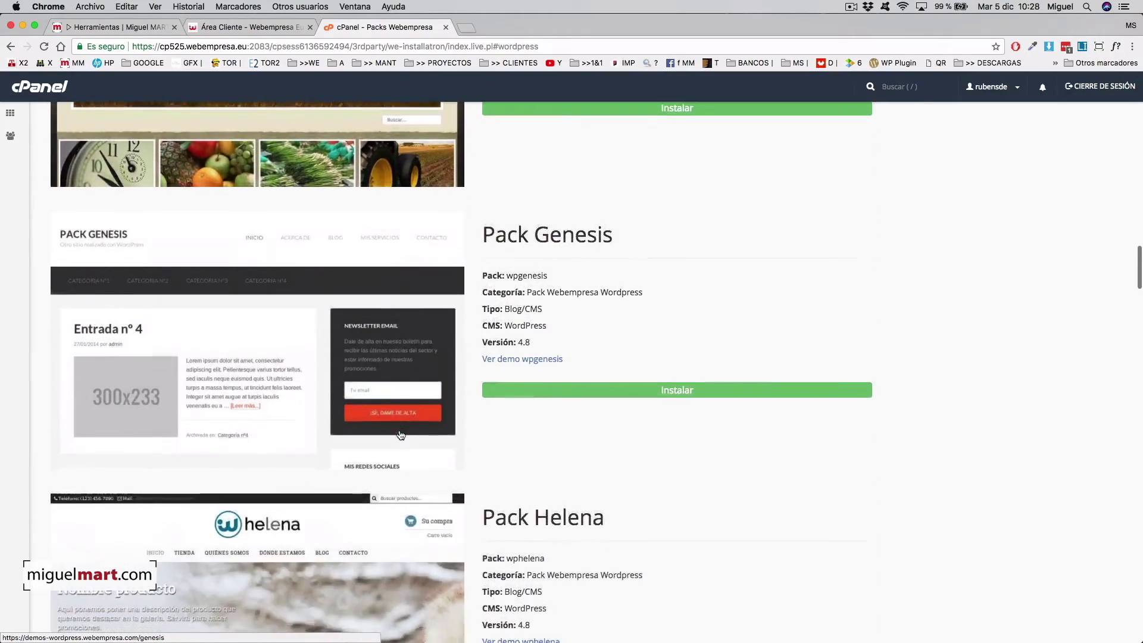
pyautogui.scroll(-14, 400, 435)
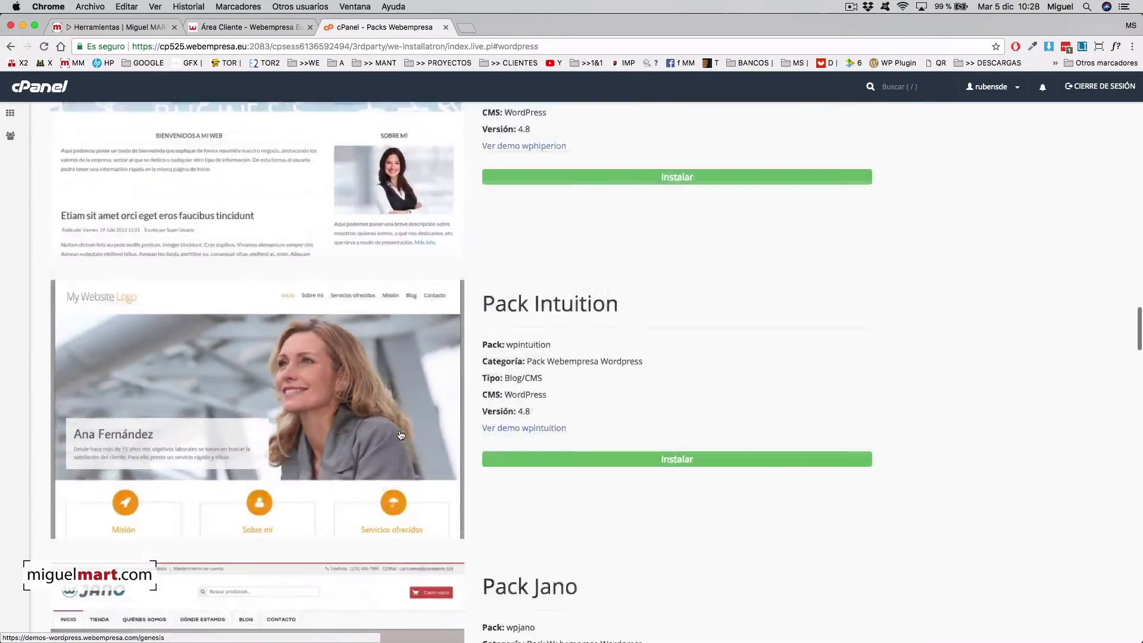
pyautogui.scroll(-8, 400, 435)
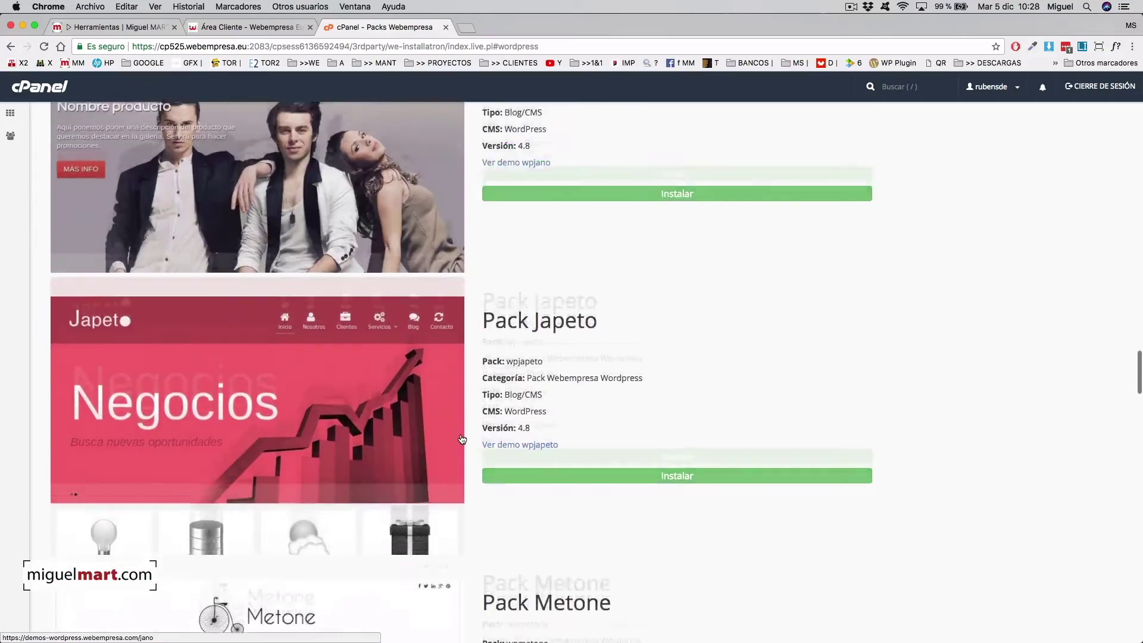
pyautogui.scroll(-10, 462, 439)
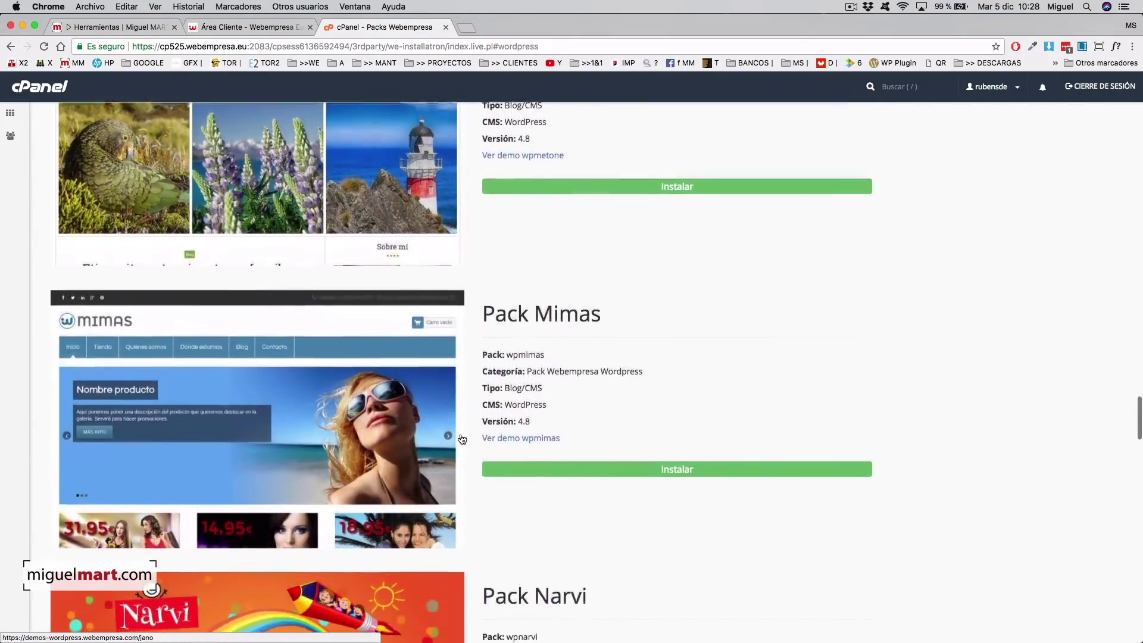
pyautogui.scroll(-11, 462, 439)
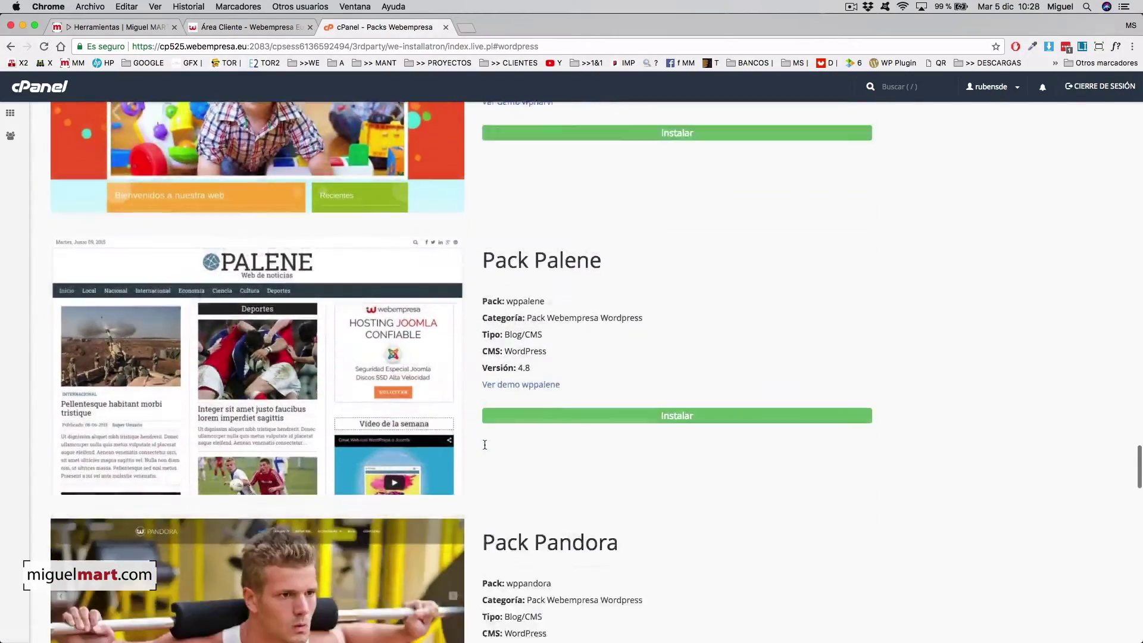
pyautogui.scroll(-8, 485, 445)
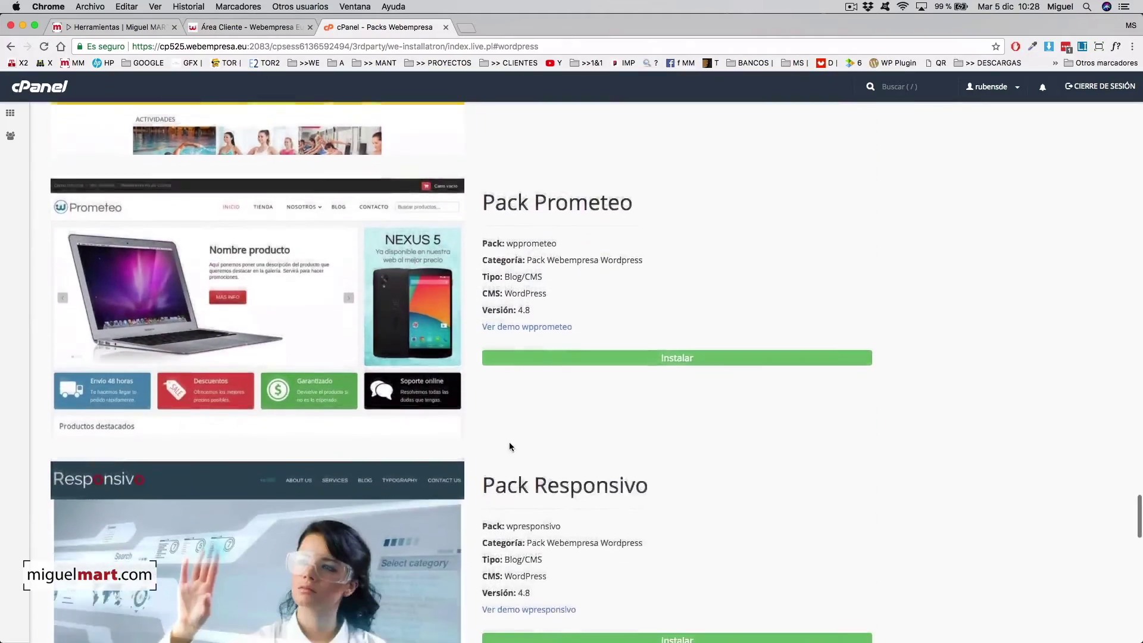
pyautogui.scroll(-11, 510, 442)
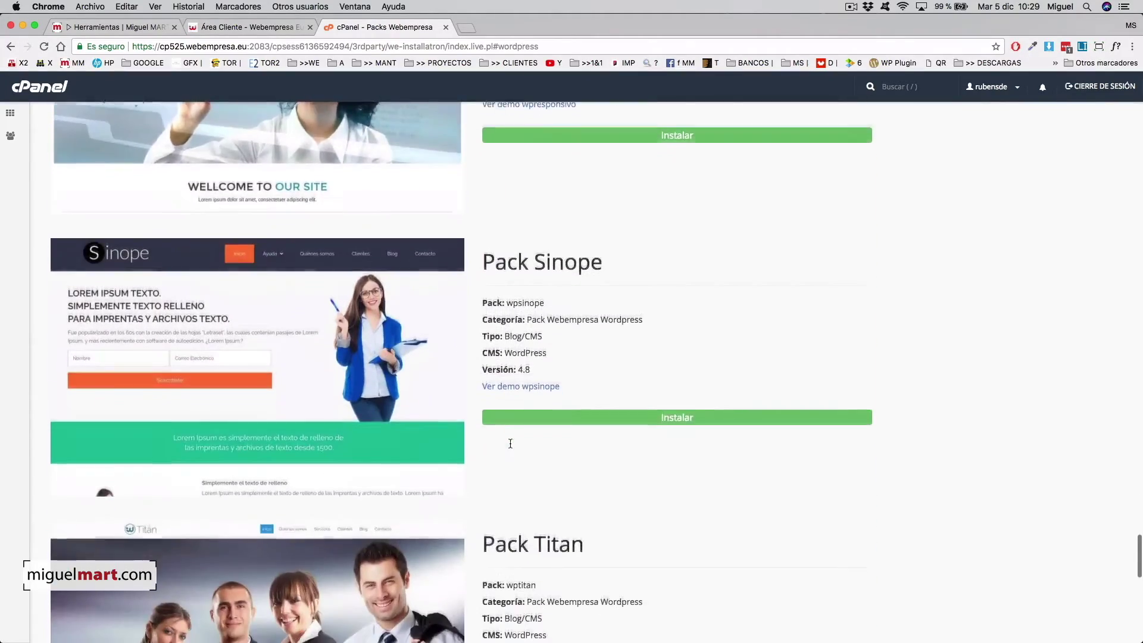
pyautogui.scroll(-10, 510, 446)
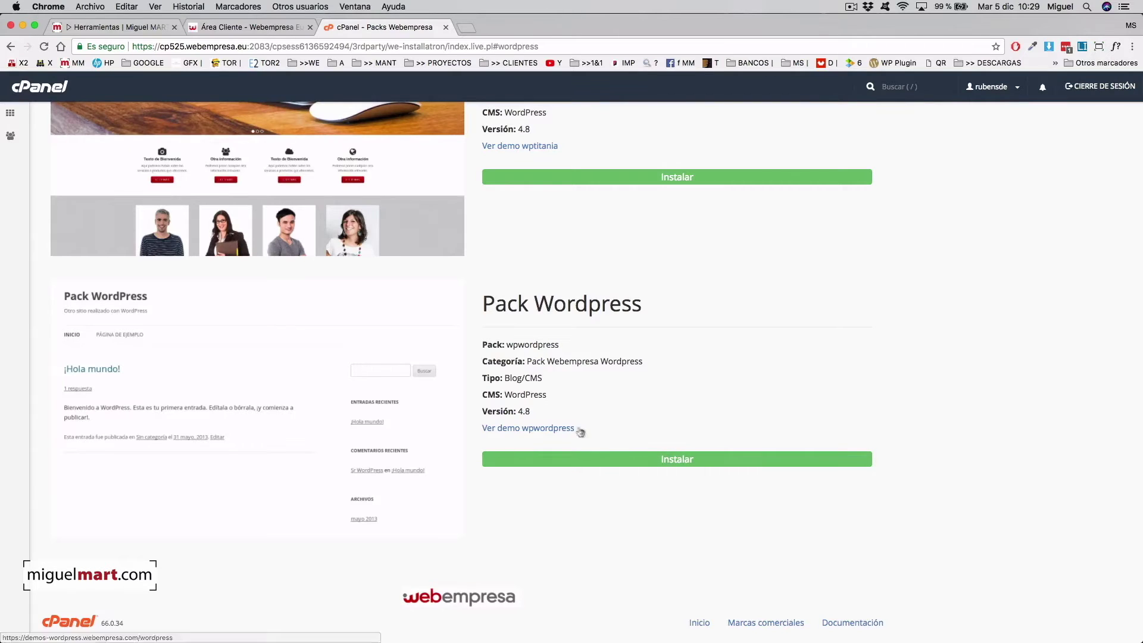
# - Start installing Pack Wordpress with site name TMP and install path tmp
pyautogui.click(684, 462)
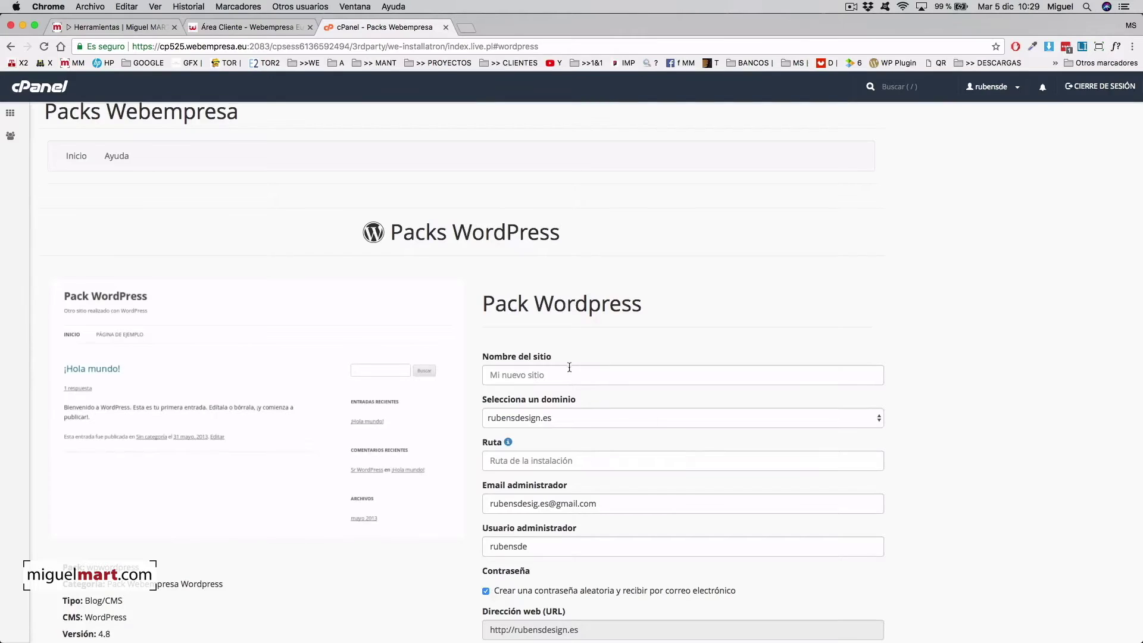
pyautogui.click(530, 374)
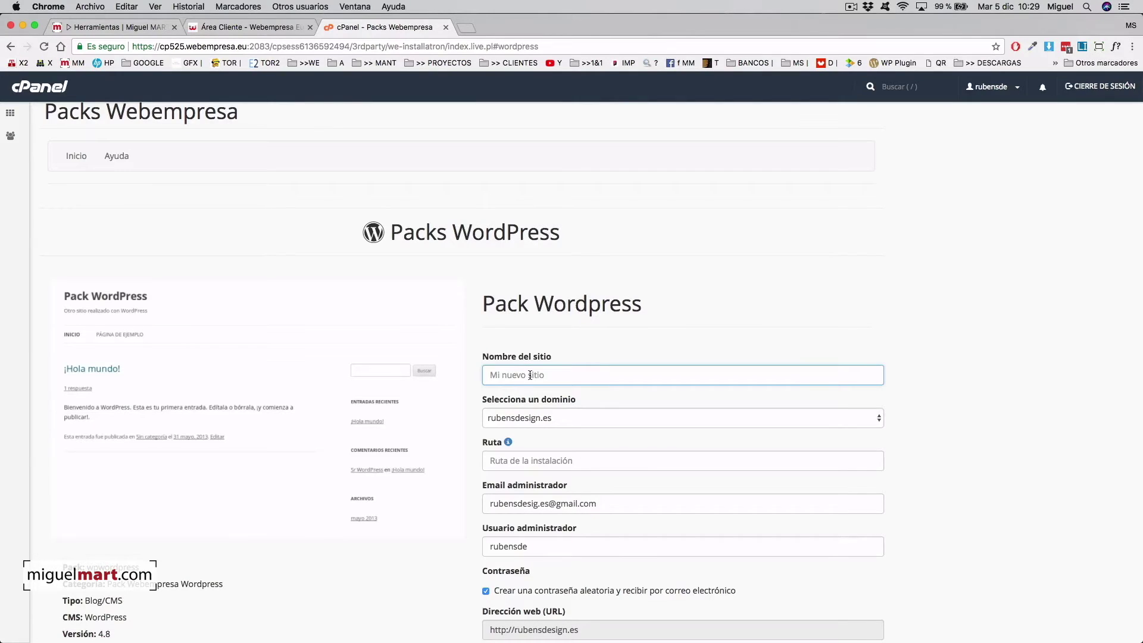
pyautogui.write('TMP')
pyautogui.scroll(-2, 594, 414)
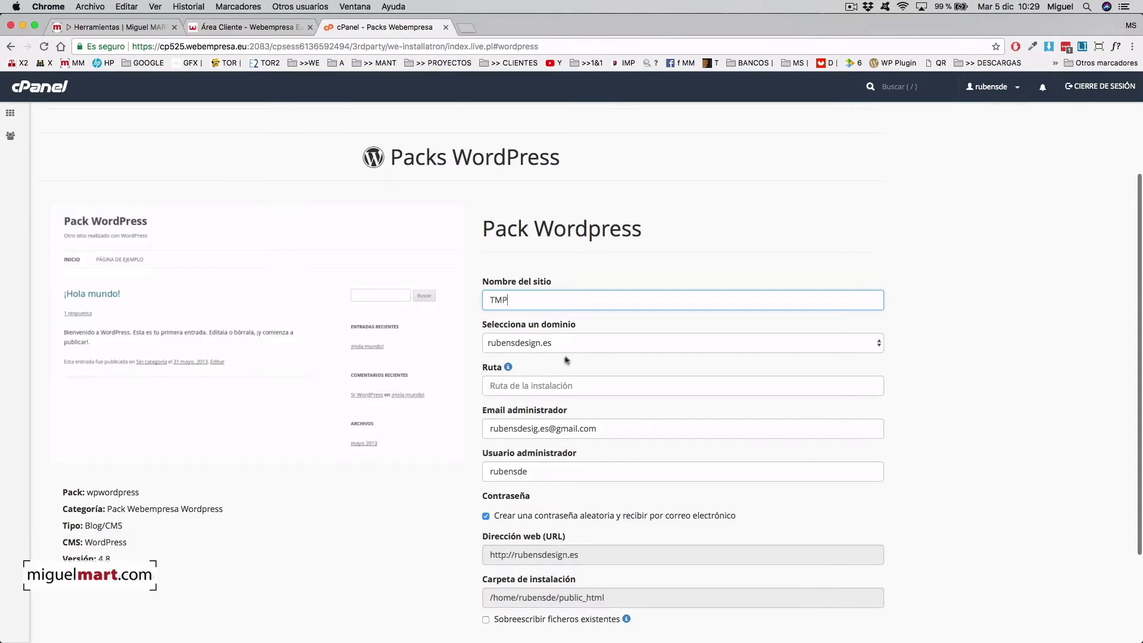
pyautogui.scroll(-1, 532, 371)
pyautogui.click(524, 341)
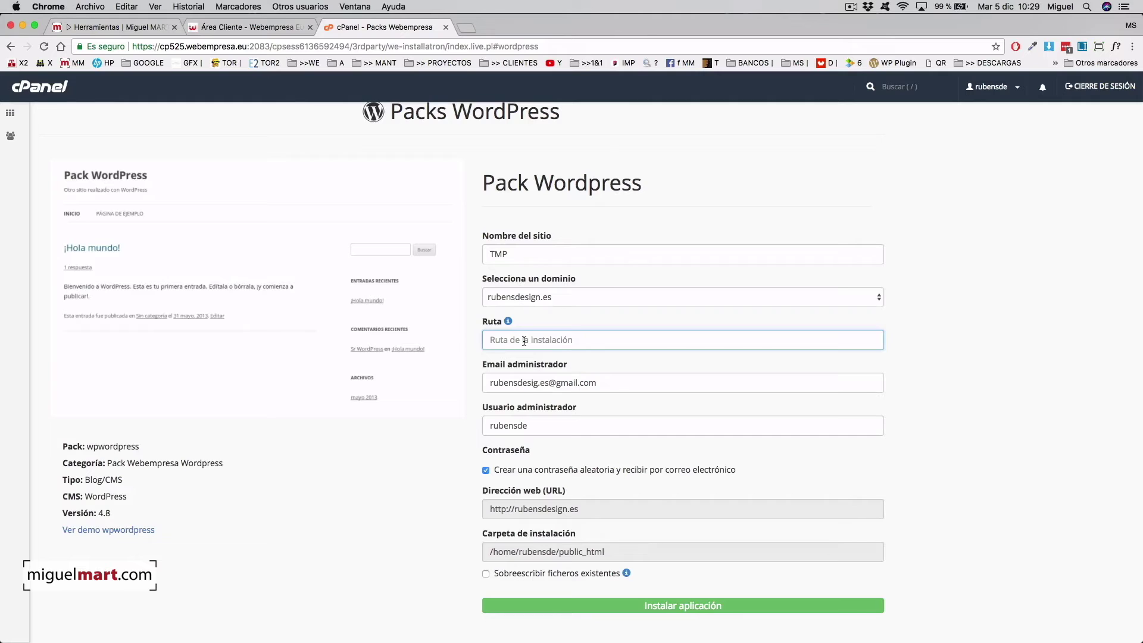
pyautogui.write('tmp')
# - Set the administrator user to 'admin' and allow overwriting existing files, confirming 'si'
pyautogui.scroll(-5, 567, 352)
pyautogui.scroll(4, 567, 352)
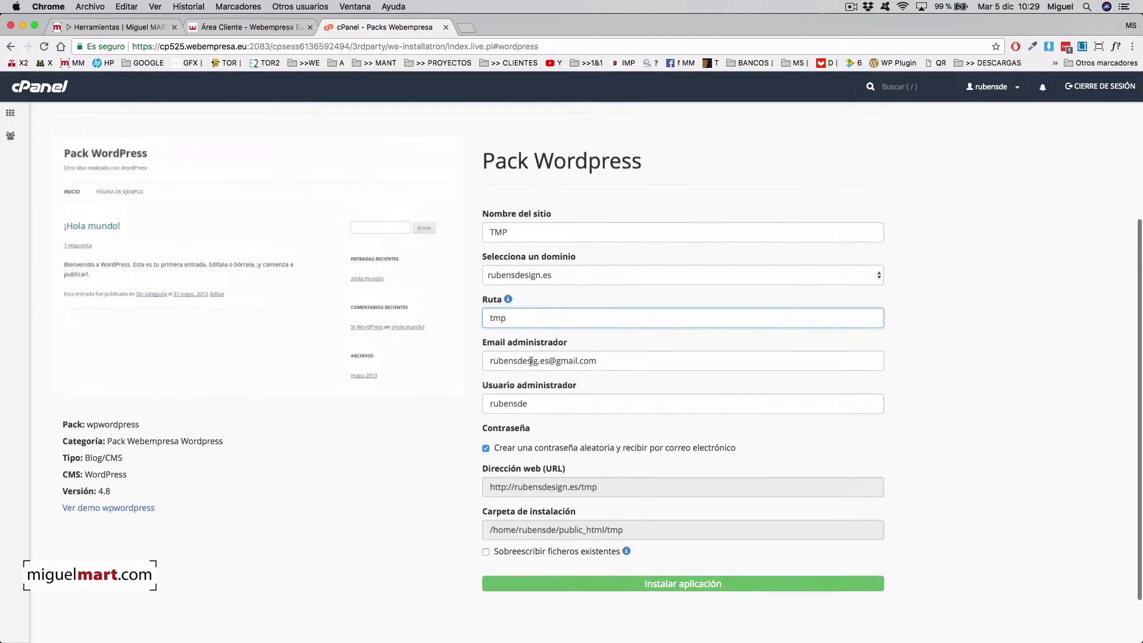
pyautogui.scroll(-1, 530, 369)
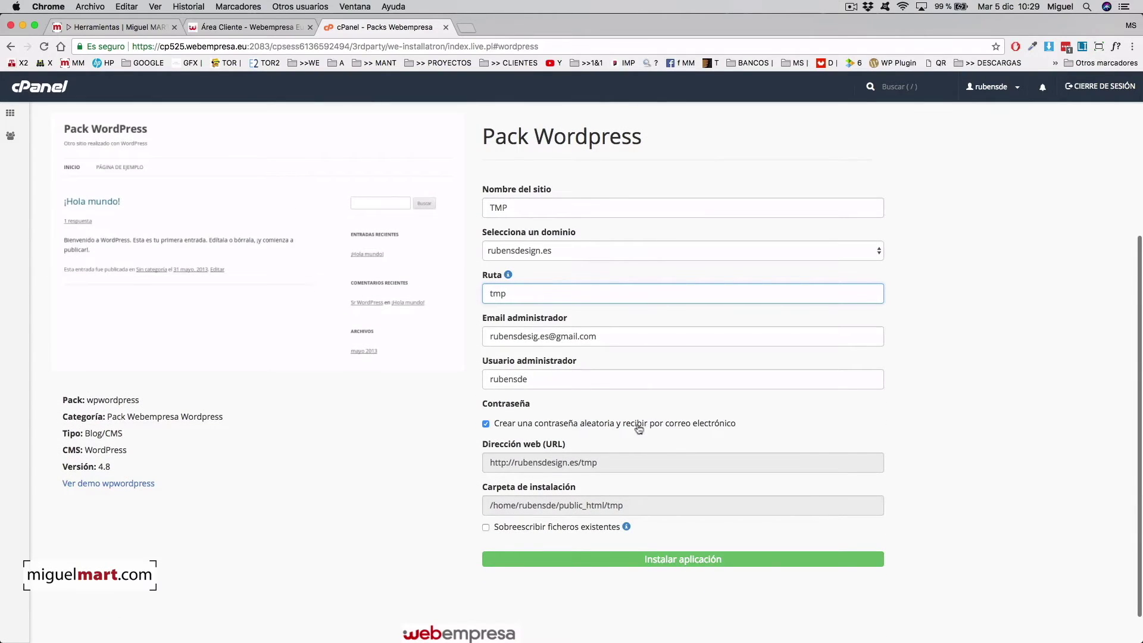
pyautogui.doubleClick(509, 379)
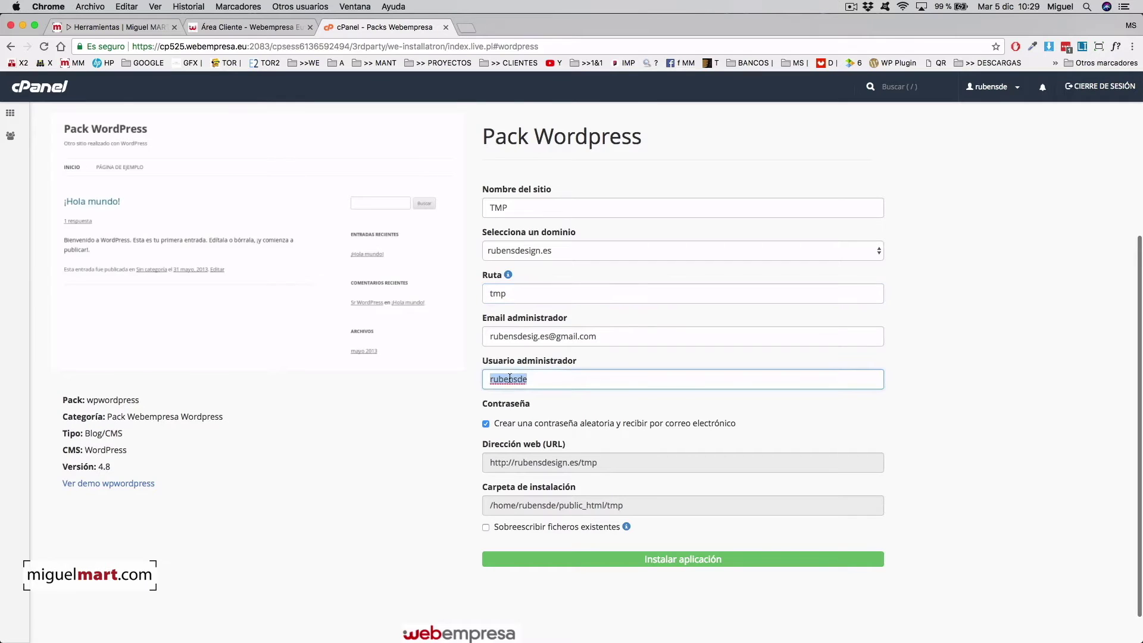
pyautogui.write('admin')
pyautogui.scroll(-2, 518, 387)
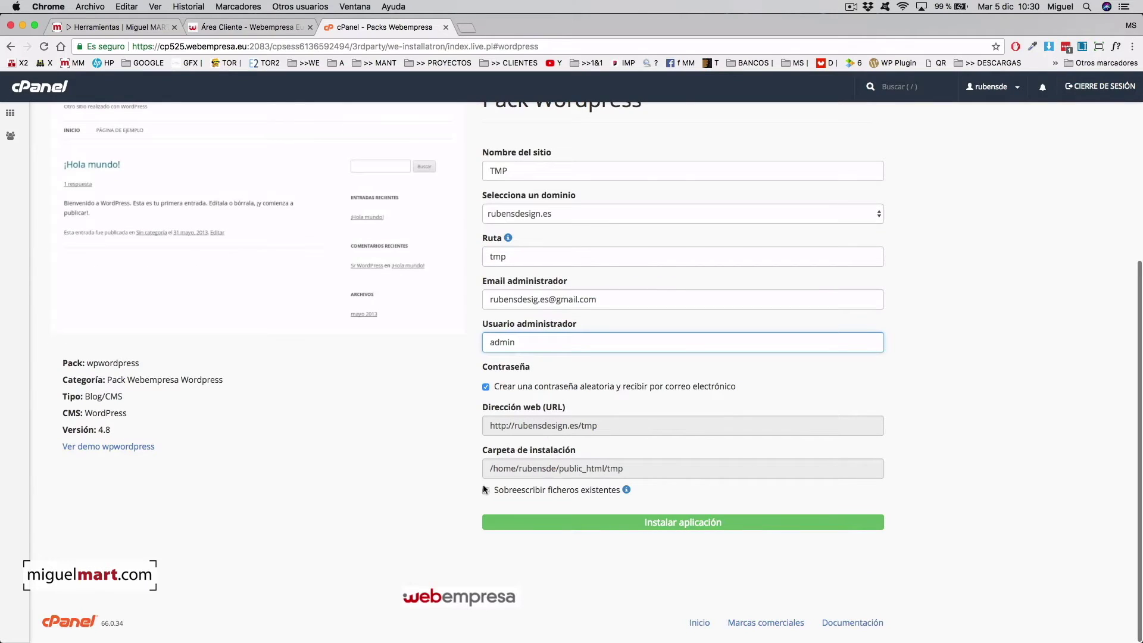
pyautogui.click(485, 490)
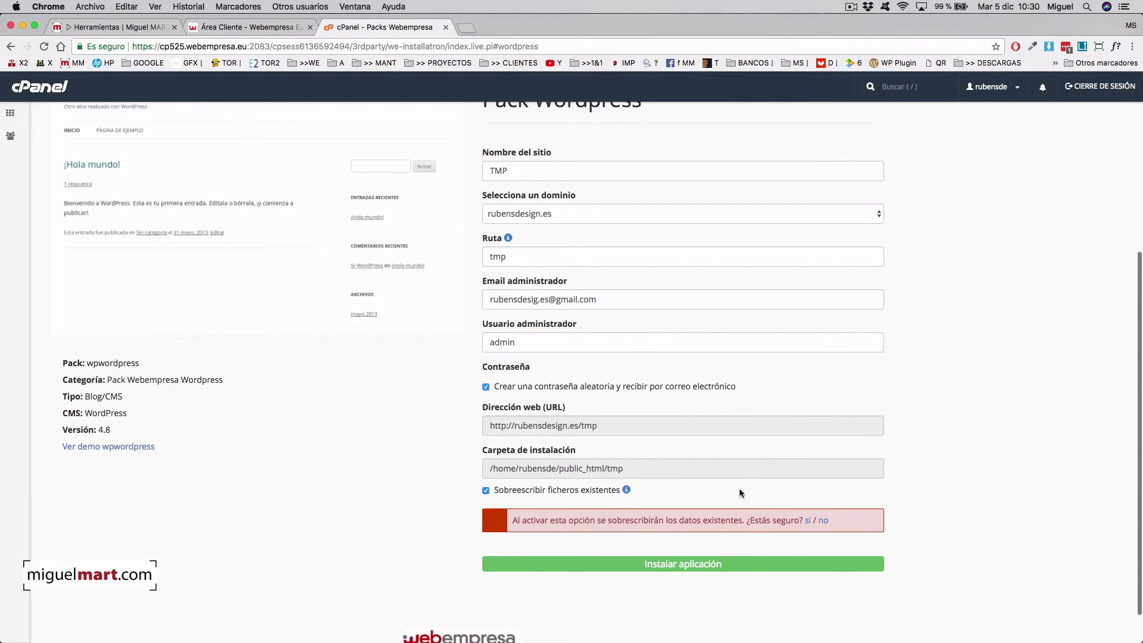
pyautogui.click(808, 521)
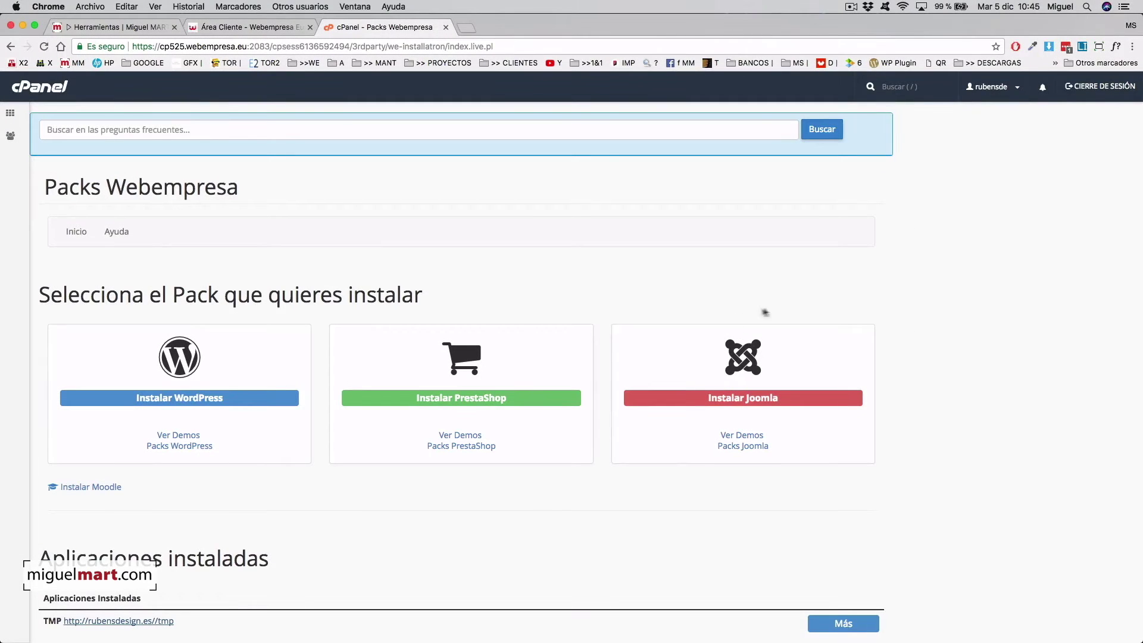
pyautogui.scroll(-3, 677, 426)
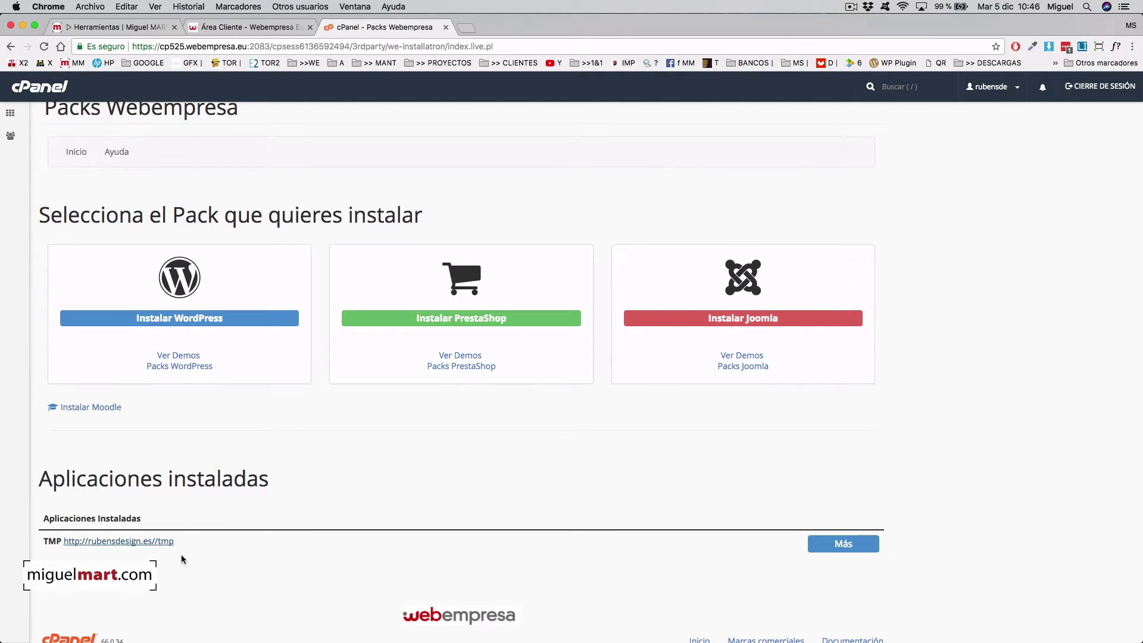
pyautogui.scroll(-1, 185, 503)
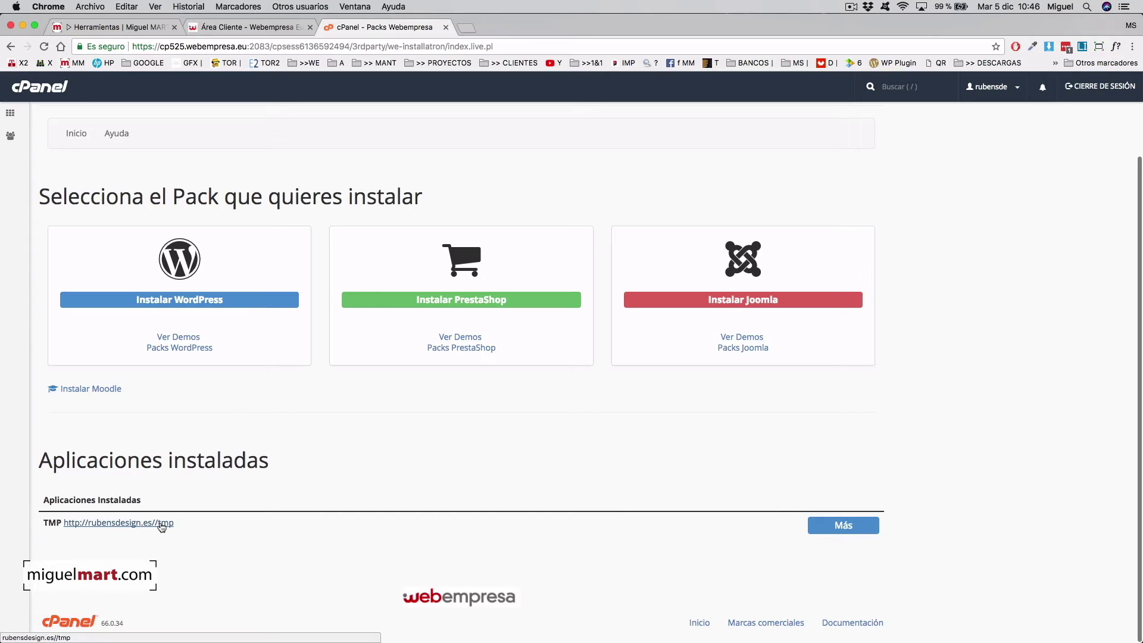
pyautogui.click(162, 524)
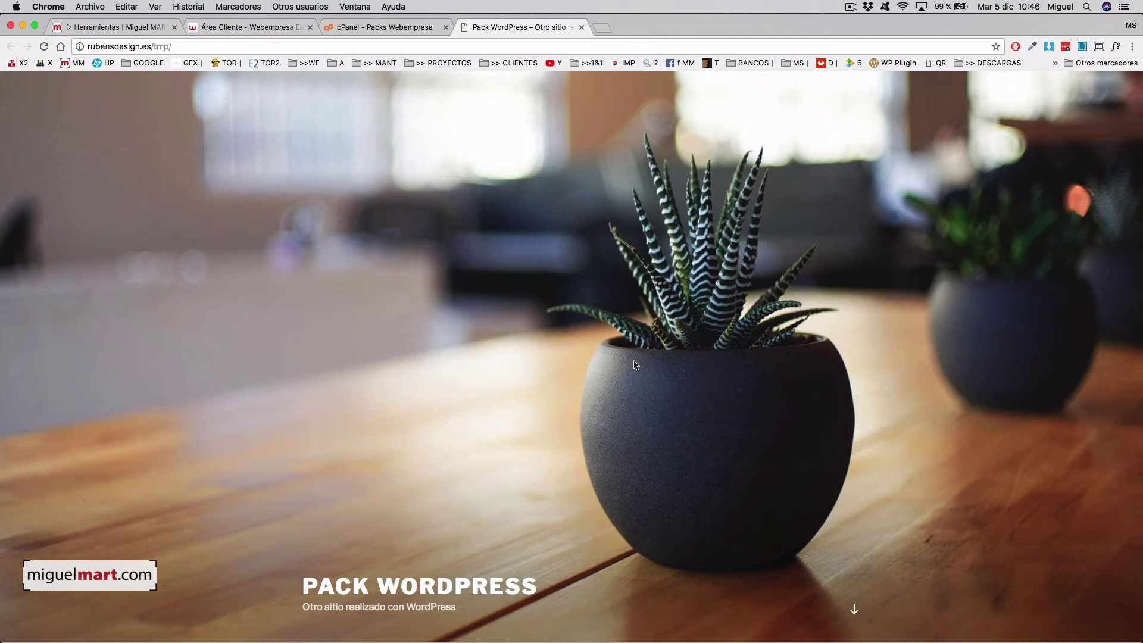
pyautogui.scroll(-2, 635, 365)
pyautogui.scroll(-10, 635, 365)
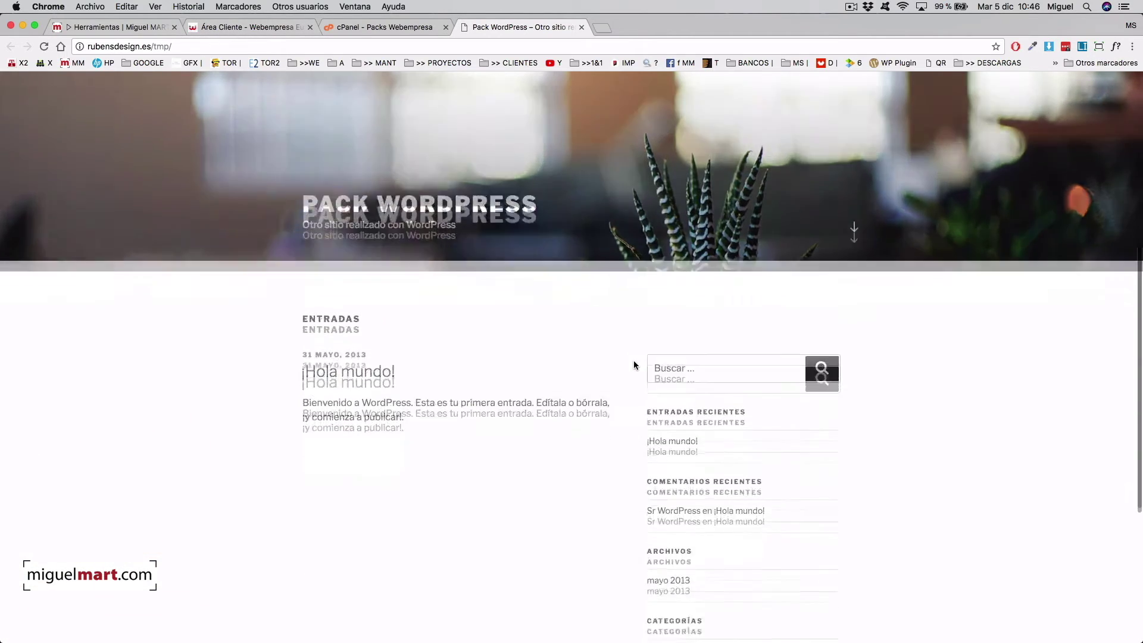
pyautogui.scroll(8, 634, 365)
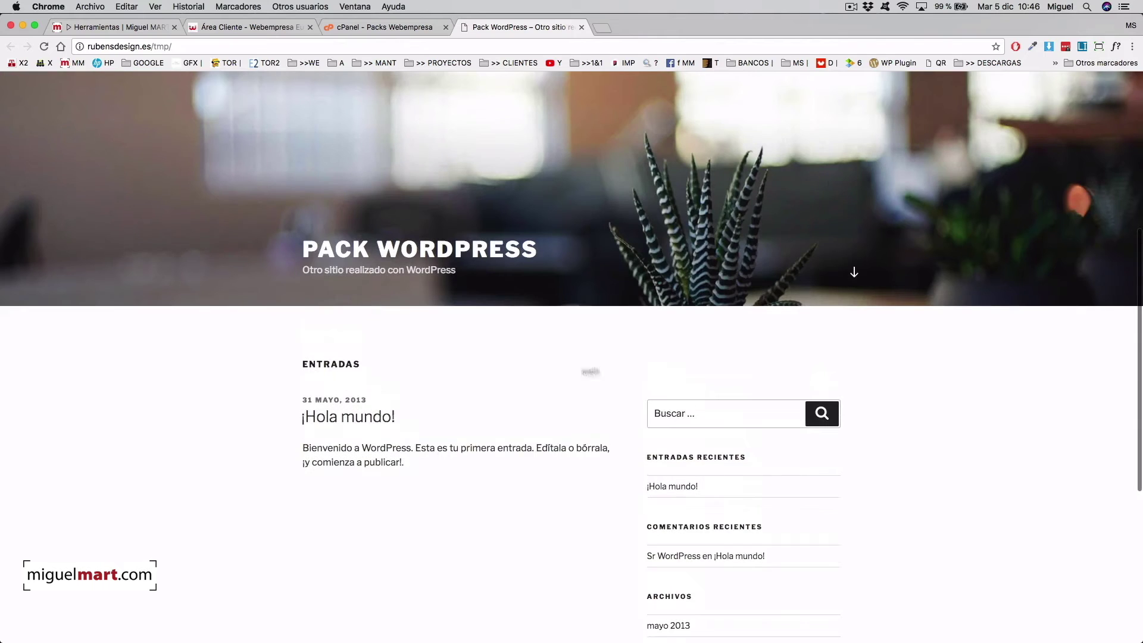
pyautogui.click(335, 420)
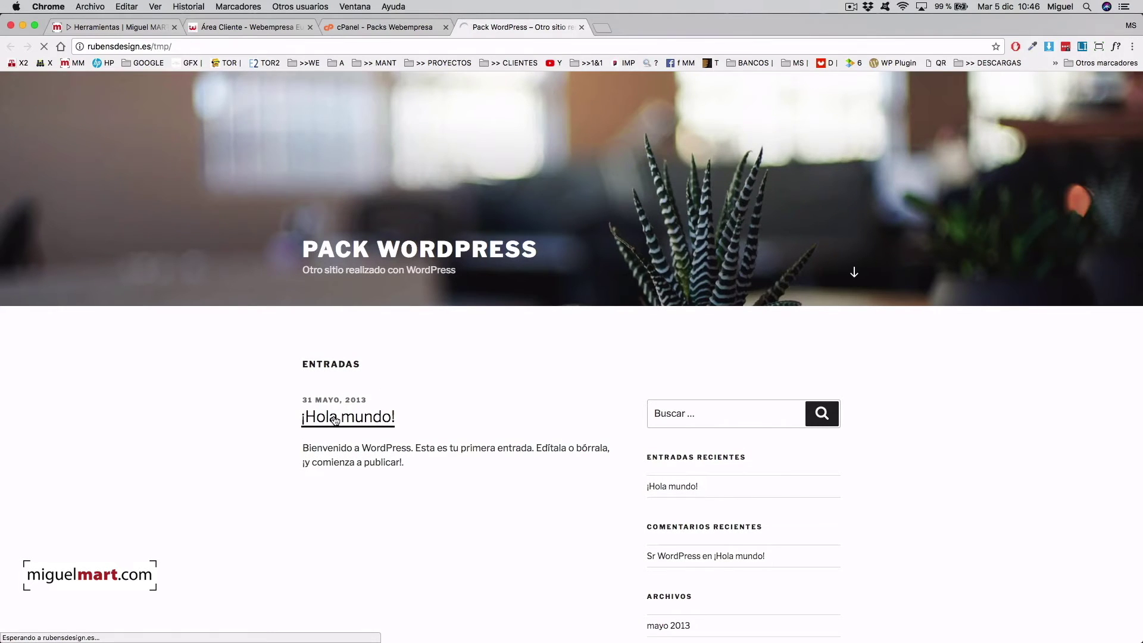
pyautogui.scroll(2, 553, 417)
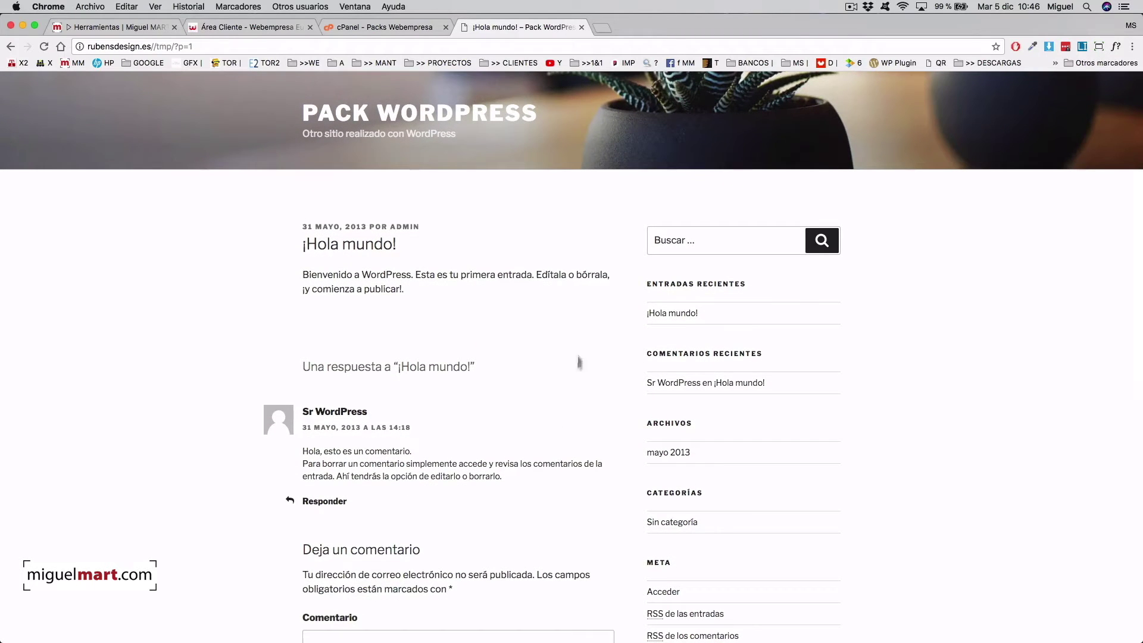
pyautogui.click(444, 118)
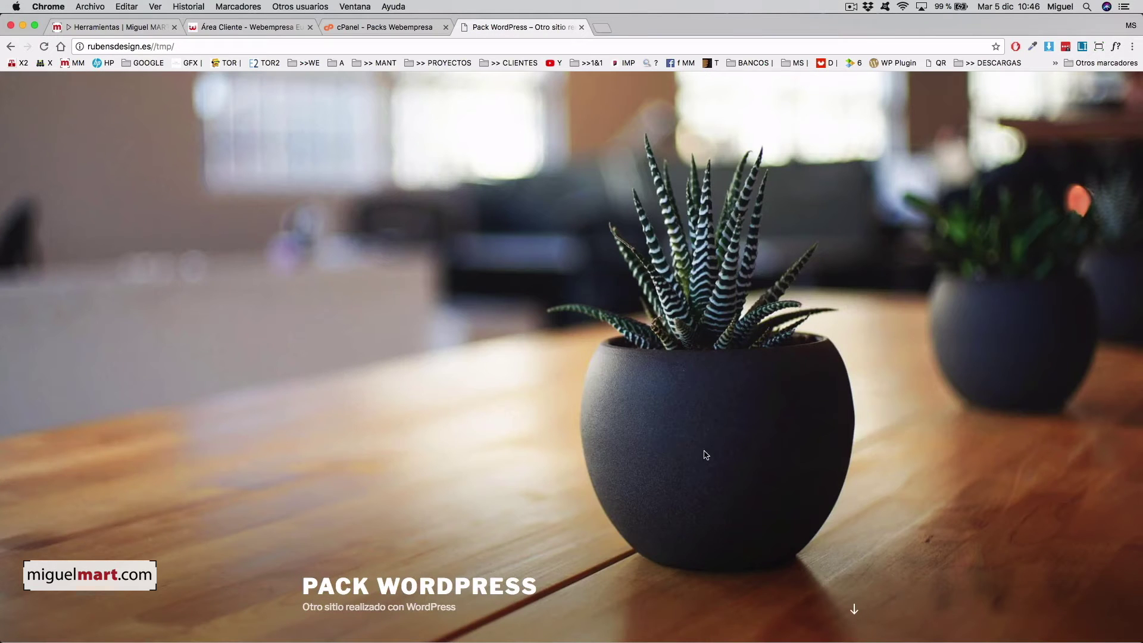
pyautogui.scroll(-10, 720, 456)
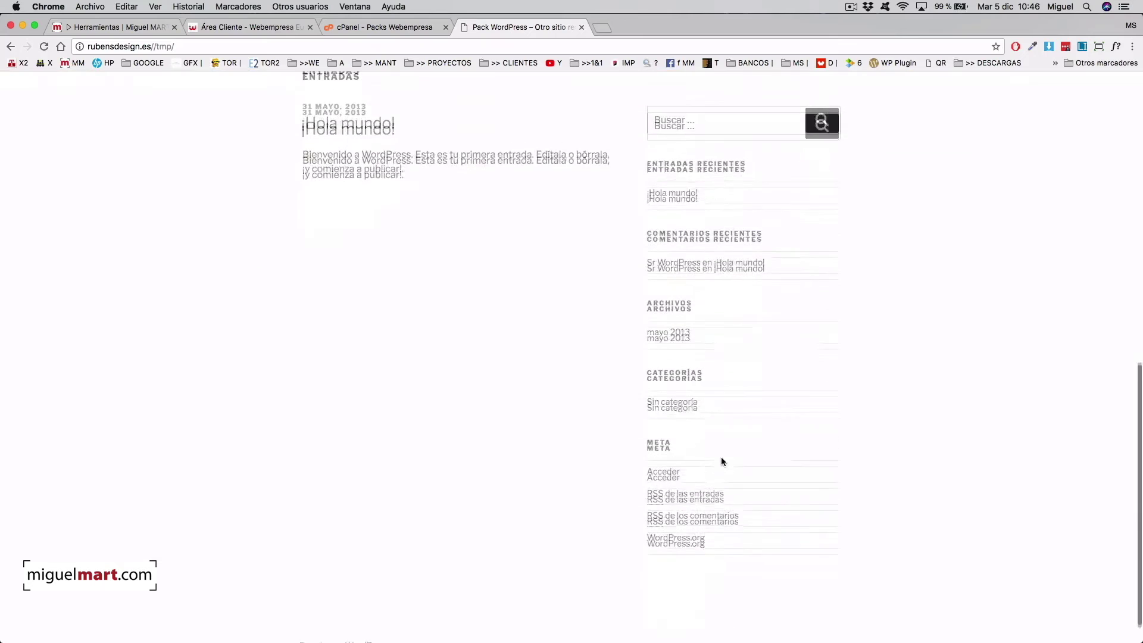
pyautogui.scroll(10, 721, 461)
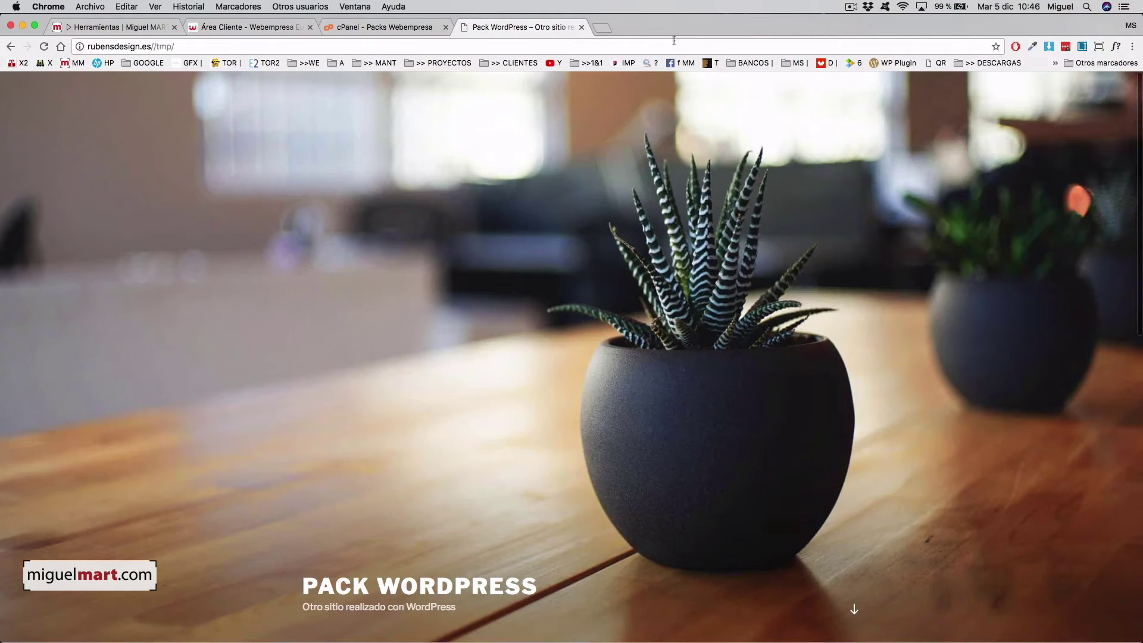
pyautogui.scroll(-4, 661, 301)
pyautogui.scroll(4, 661, 301)
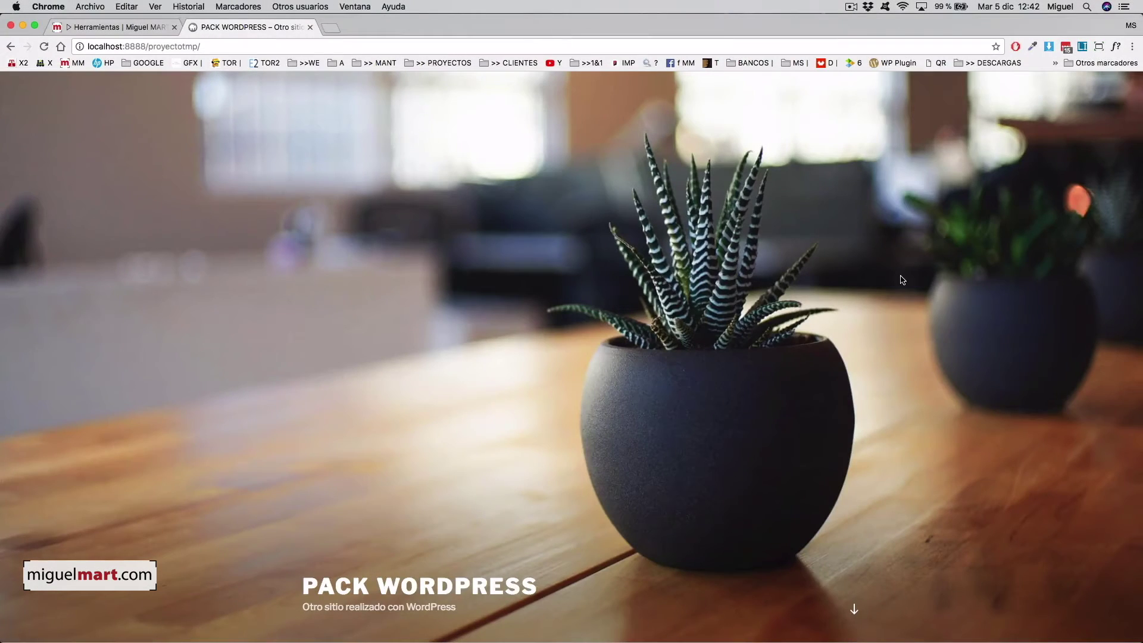
# - Switch from the Pack WordPress front page to the 'Herramientas | Miguel MART' tab
pyautogui.scroll(-5, 892, 279)
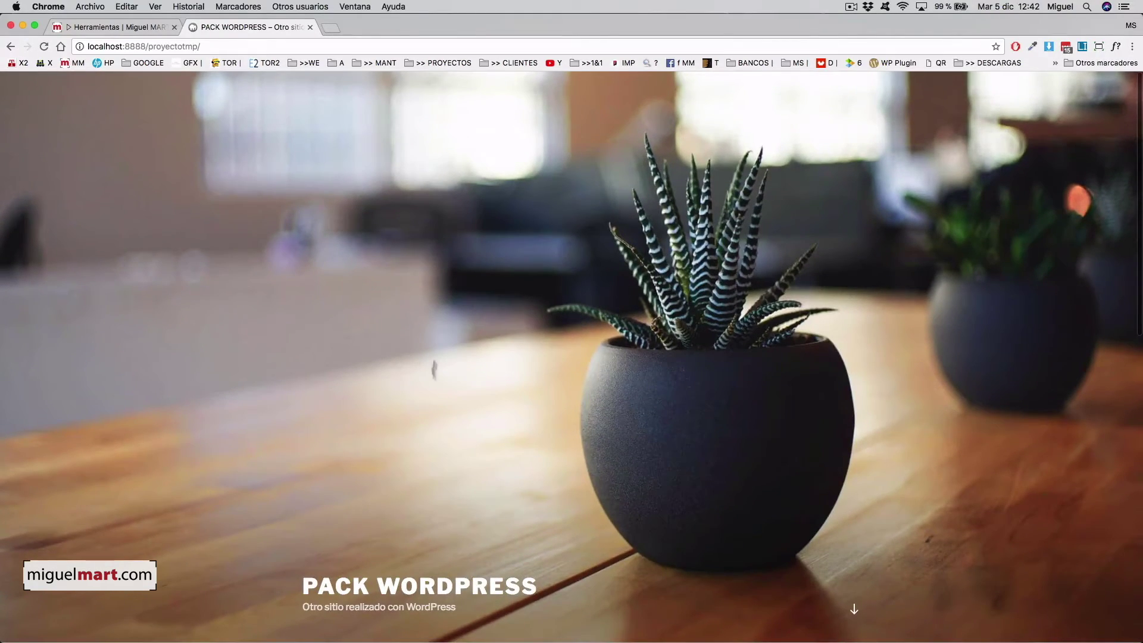
pyautogui.scroll(-5, 680, 303)
pyautogui.scroll(5, 680, 303)
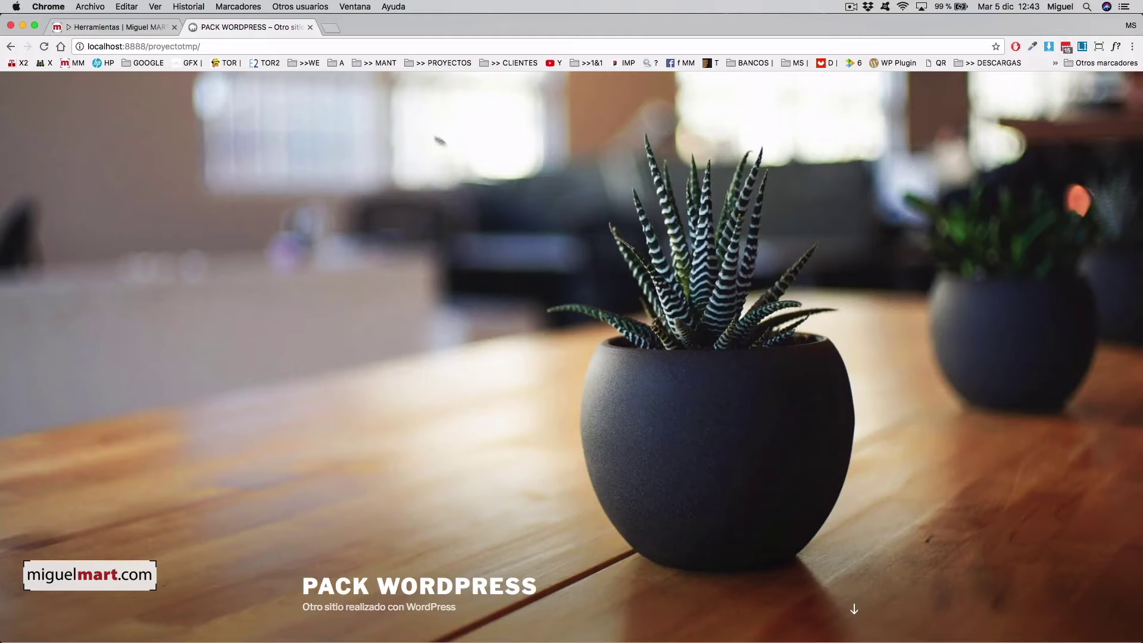
pyautogui.click(148, 25)
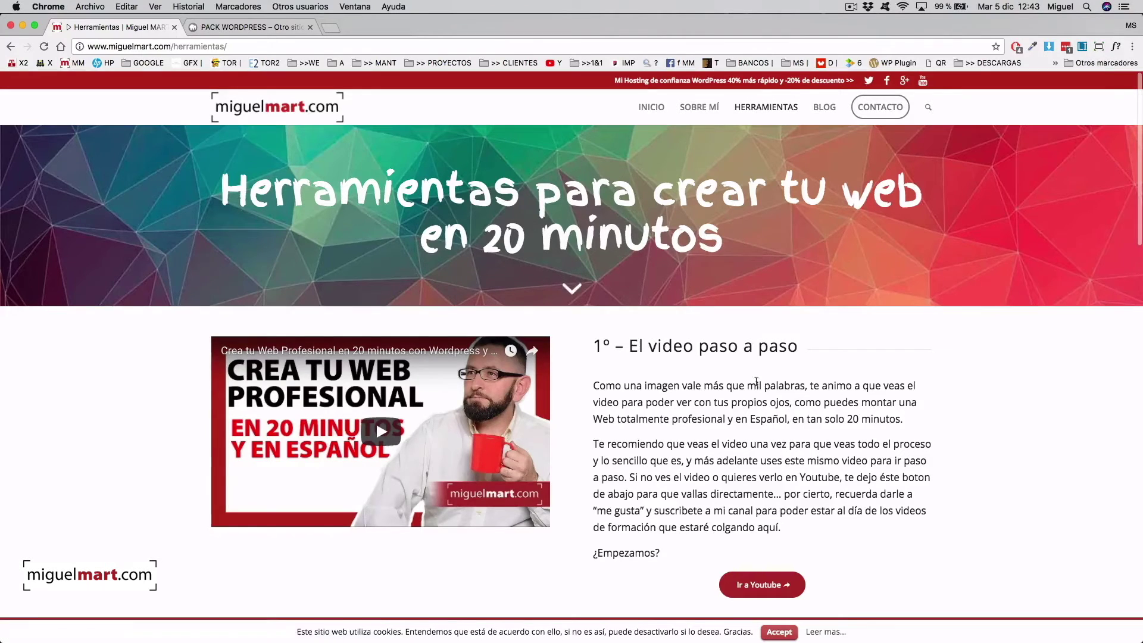
# - Scroll down to the '3º – La portada de tu Web – El Theme' section about Enfold
pyautogui.scroll(-3, 748, 316)
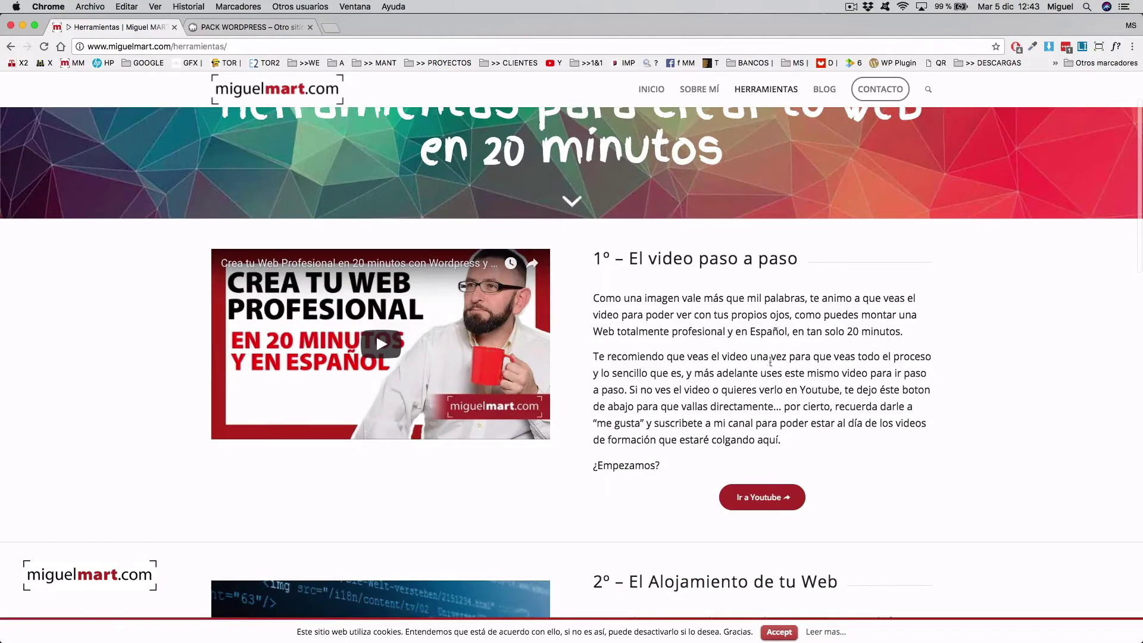
pyautogui.scroll(-10, 772, 364)
pyautogui.scroll(-5, 843, 364)
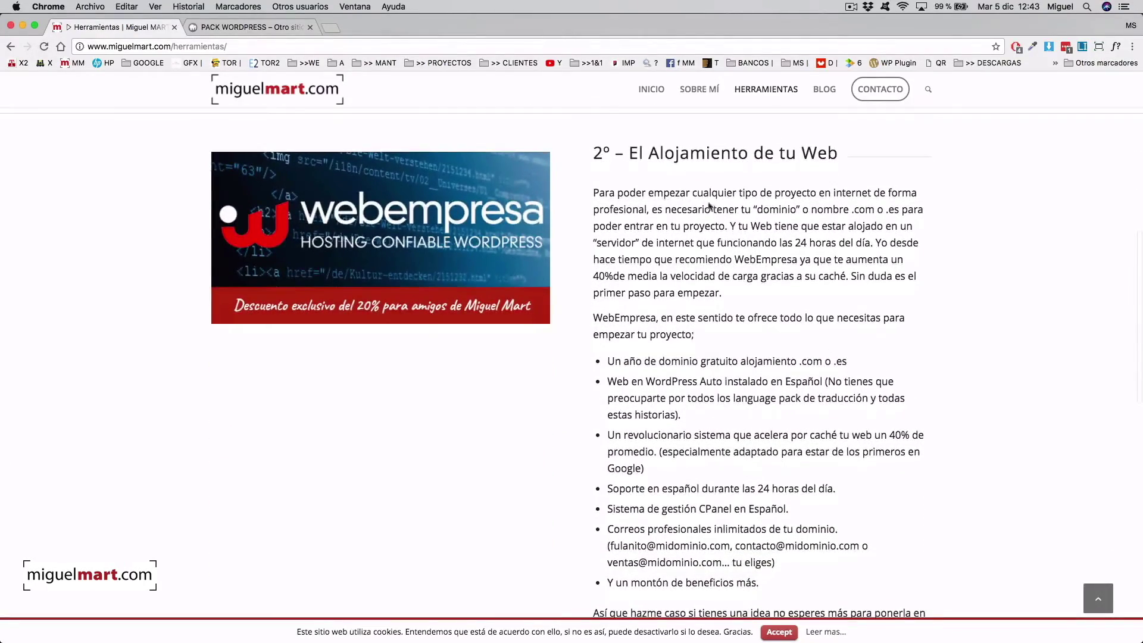
pyautogui.scroll(-1, 708, 207)
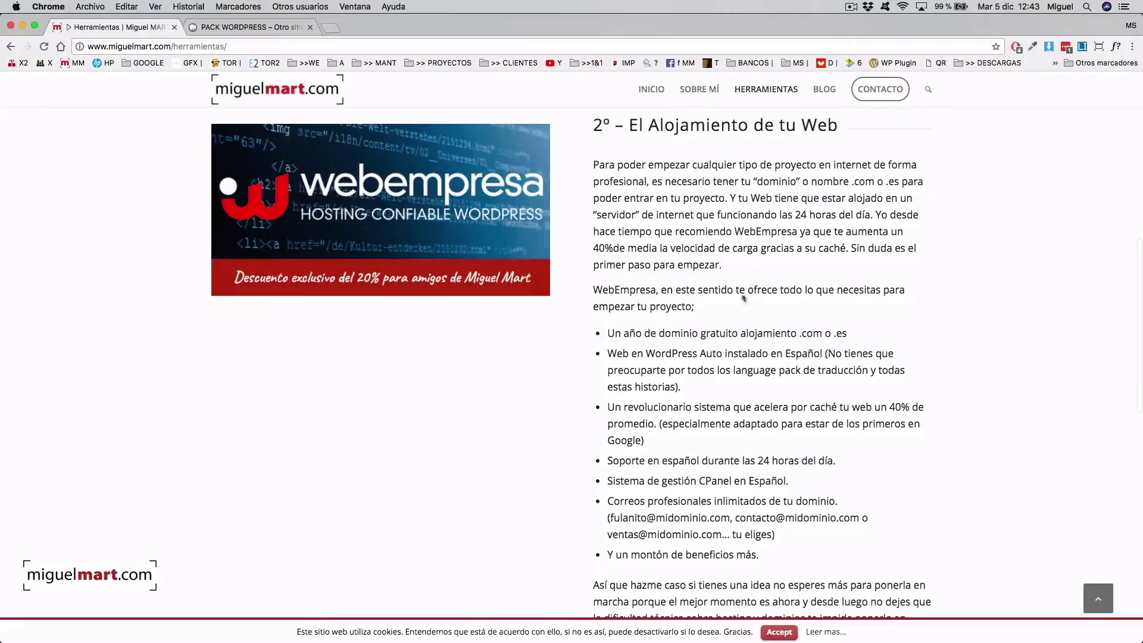
pyautogui.scroll(-4, 770, 307)
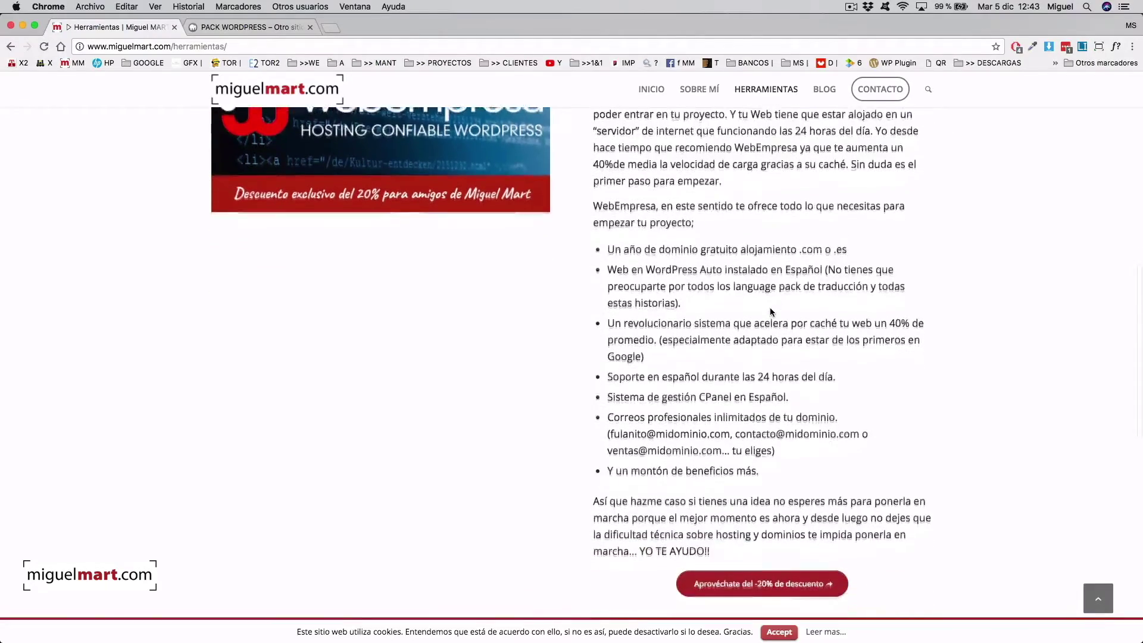
pyautogui.scroll(-15, 769, 310)
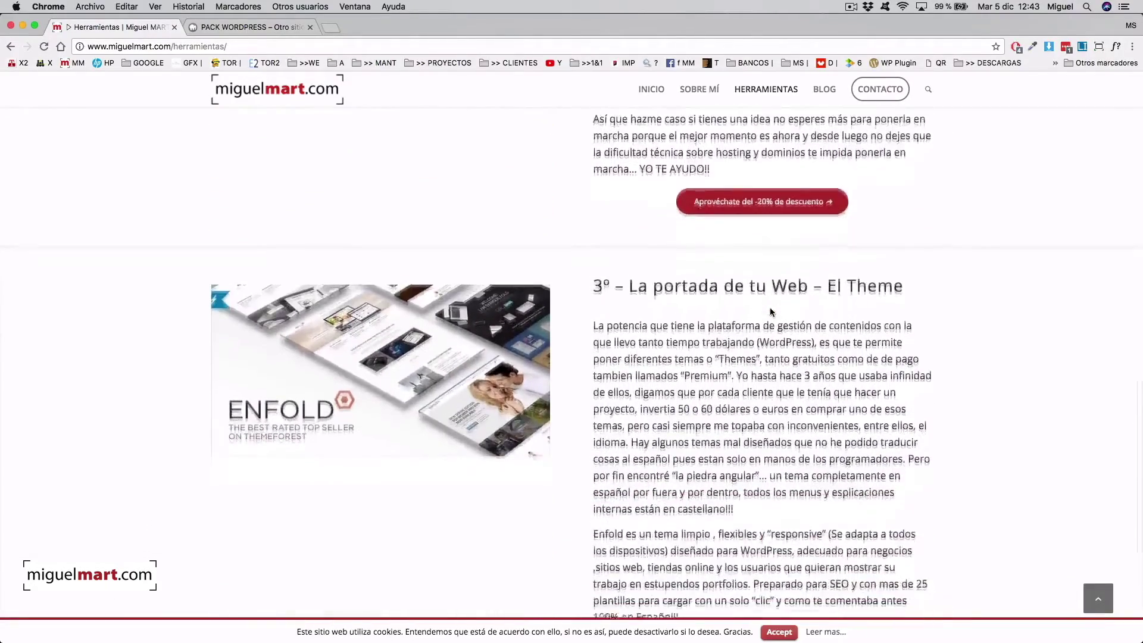
pyautogui.scroll(-2, 771, 311)
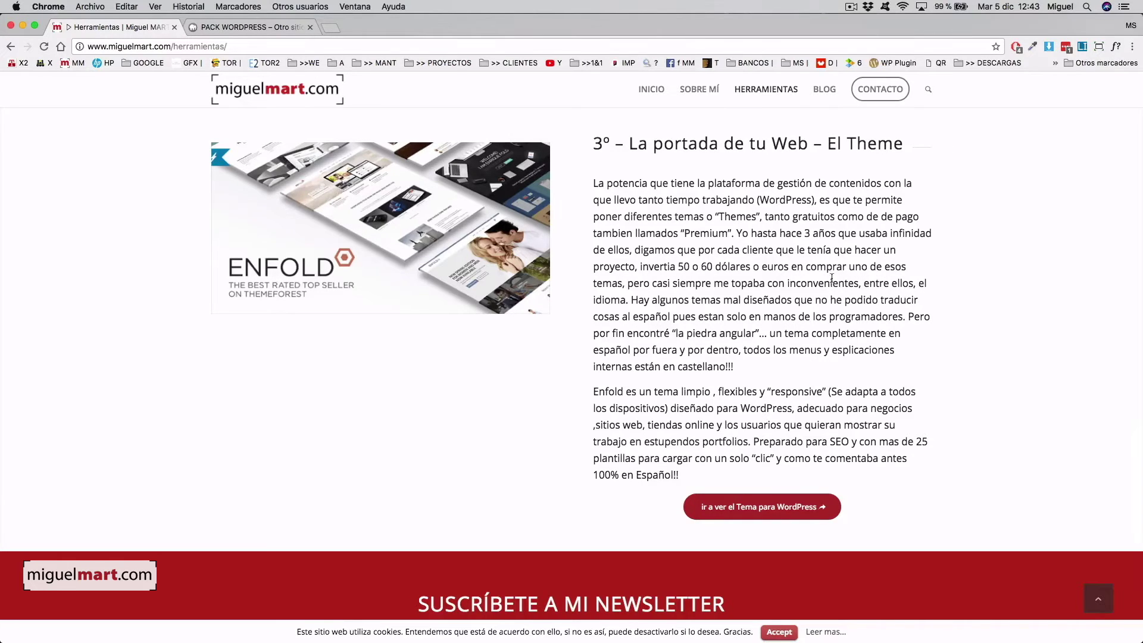
pyautogui.scroll(-2, 831, 280)
pyautogui.scroll(3, 832, 278)
pyautogui.scroll(-1, 831, 279)
pyautogui.scroll(-1, 831, 279)
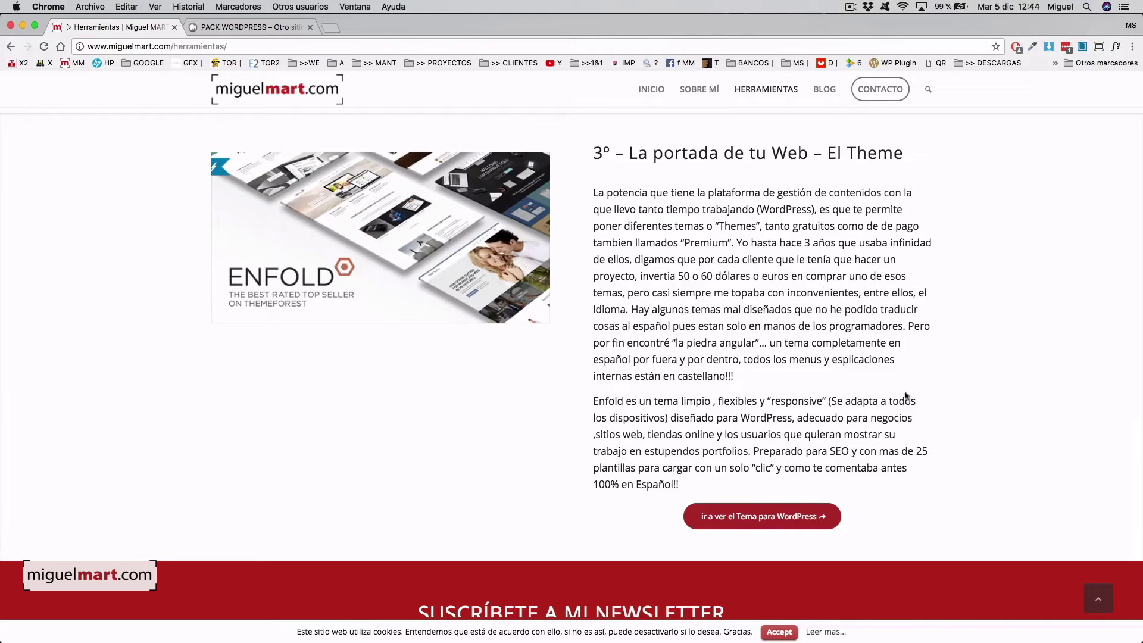
# - Open the Enfold theme page on ThemeForest and review its $59 price
pyautogui.click(772, 518)
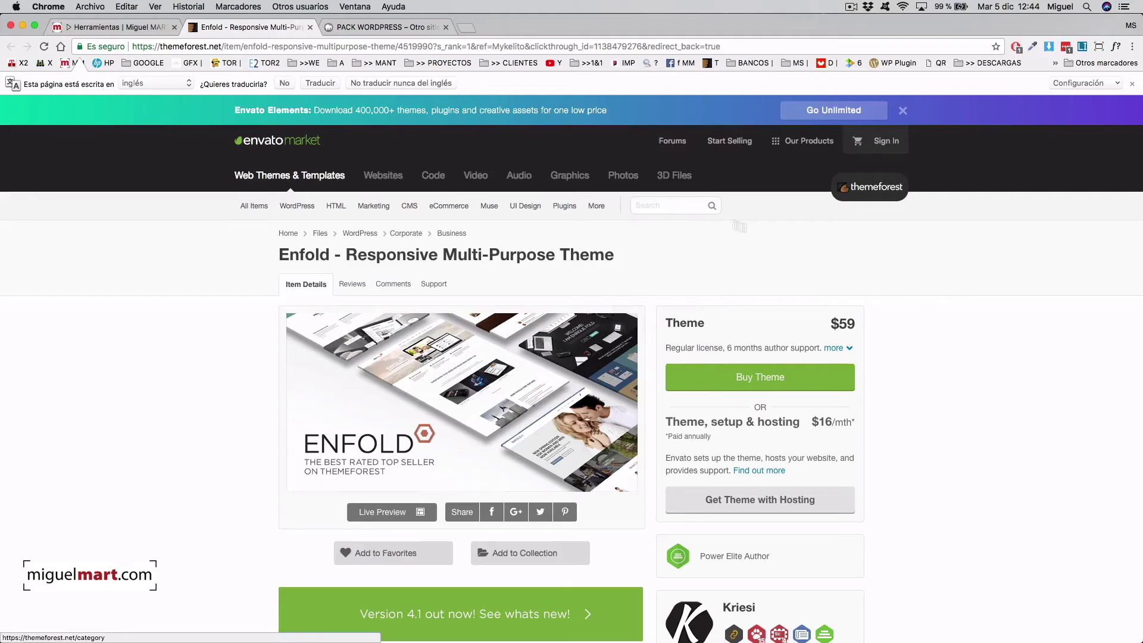
pyautogui.scroll(-2, 932, 286)
pyautogui.scroll(-2, 931, 286)
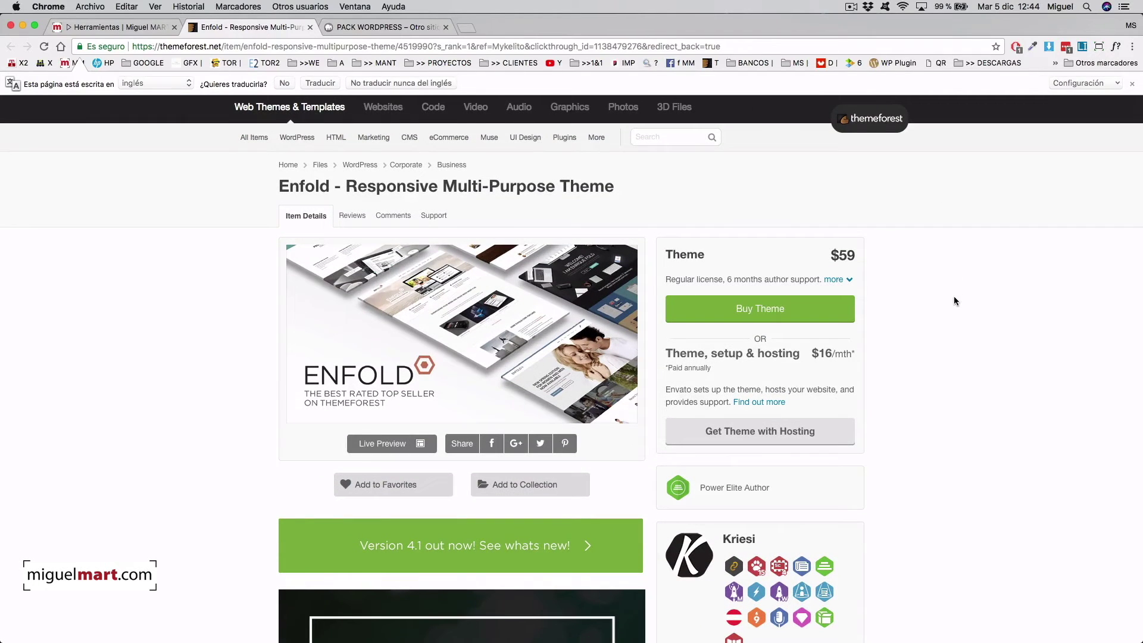
pyautogui.scroll(1, 953, 300)
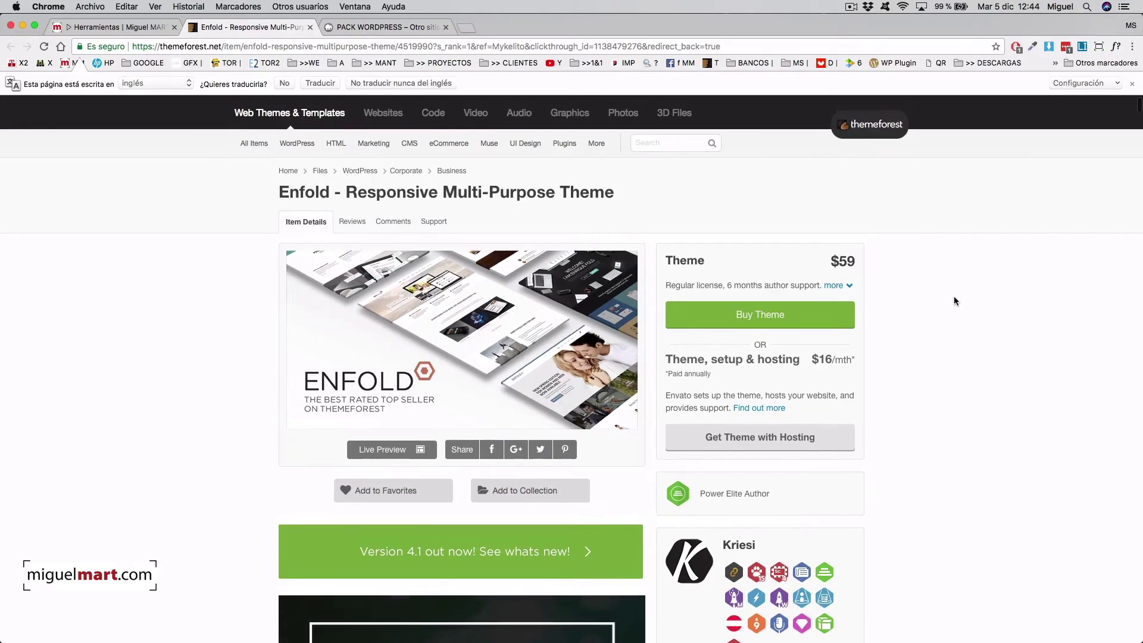
pyautogui.scroll(-1, 940, 295)
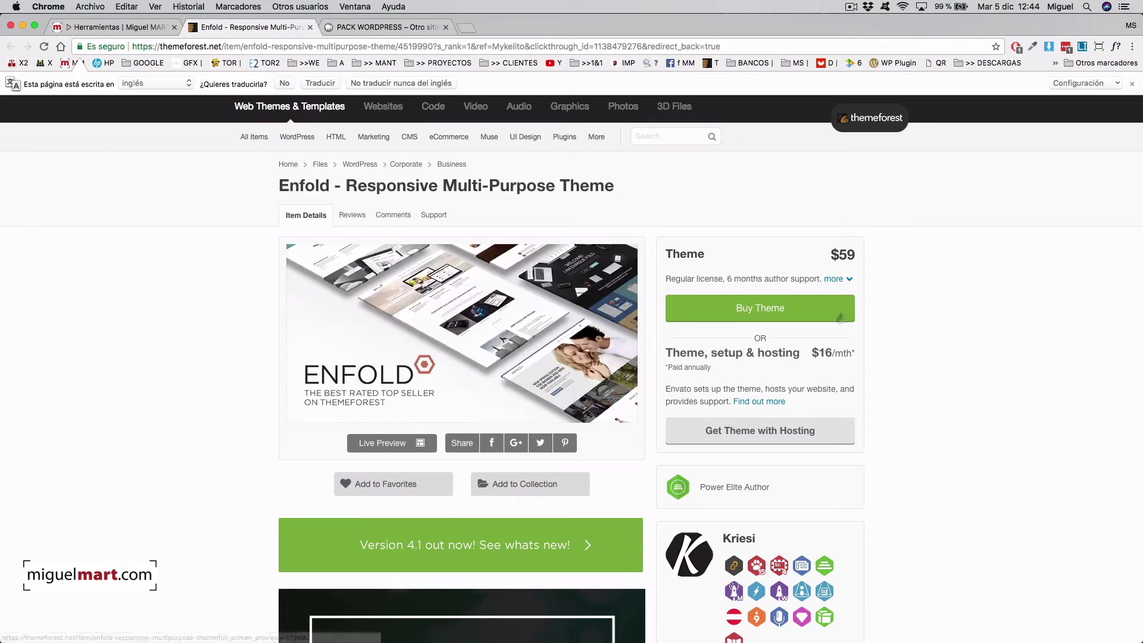
pyautogui.moveTo(853, 252); pyautogui.dragTo(844, 251)
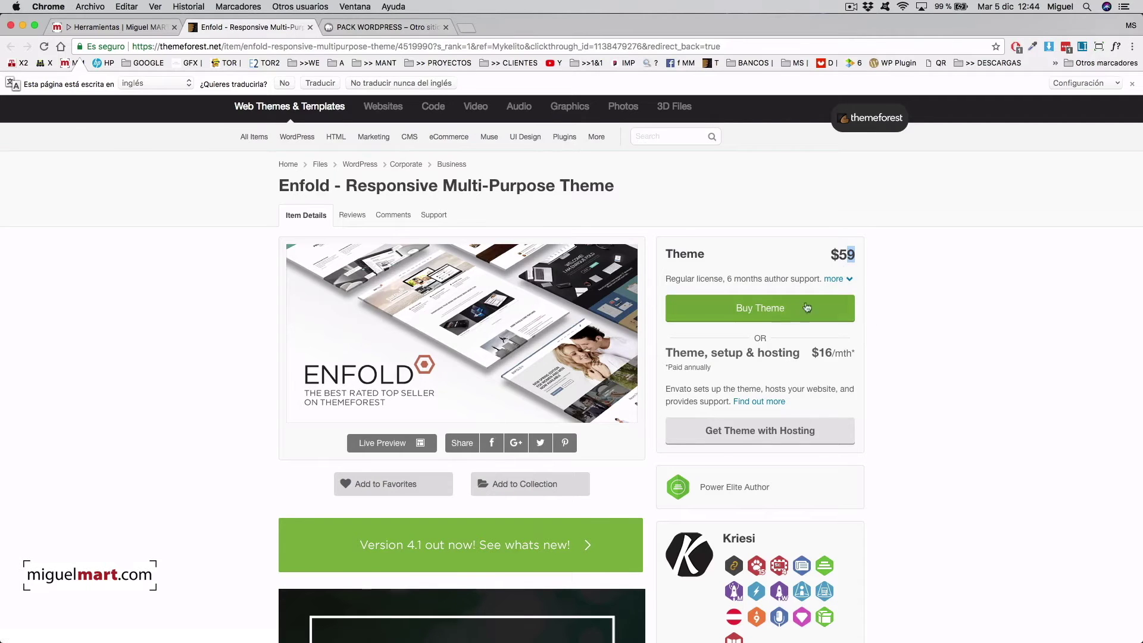
pyautogui.scroll(-2, 920, 311)
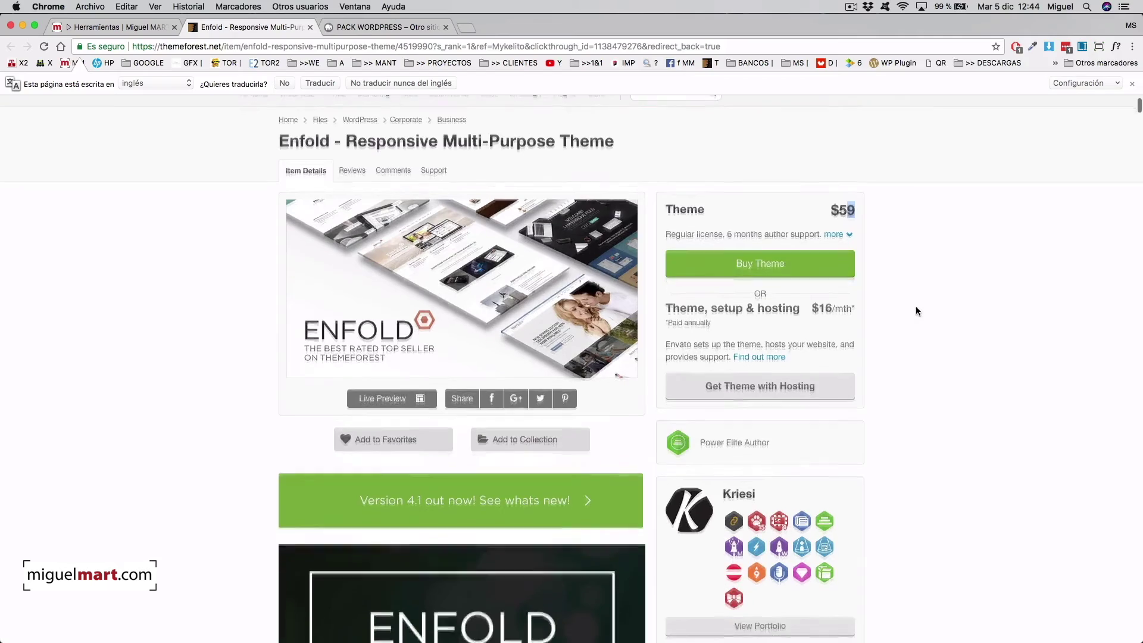
pyautogui.scroll(2, 916, 311)
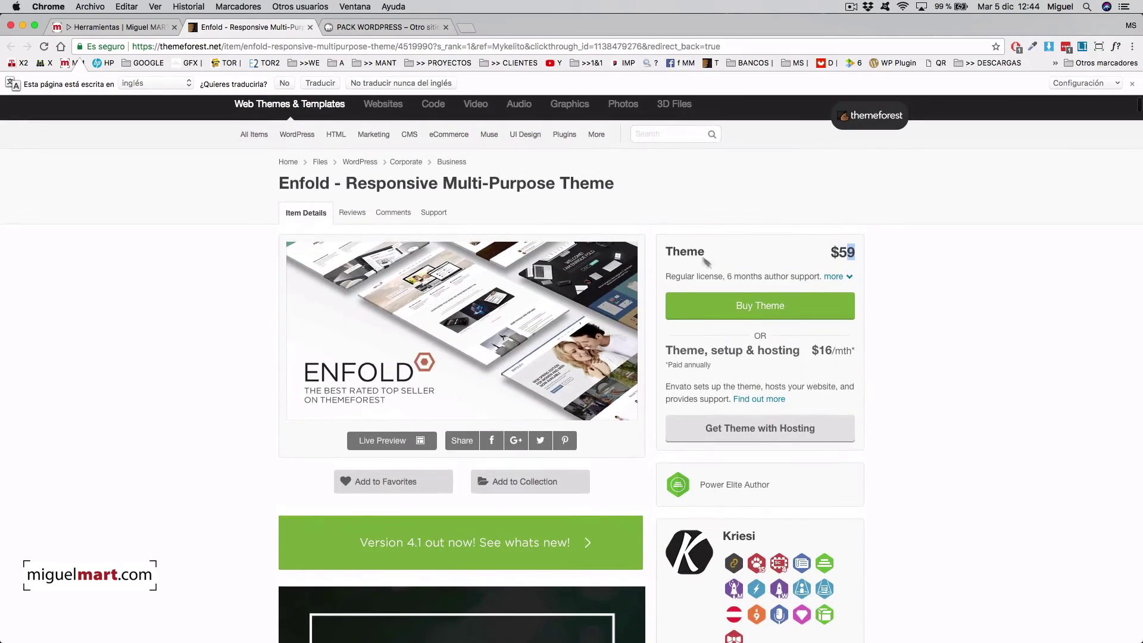
pyautogui.scroll(1, 883, 300)
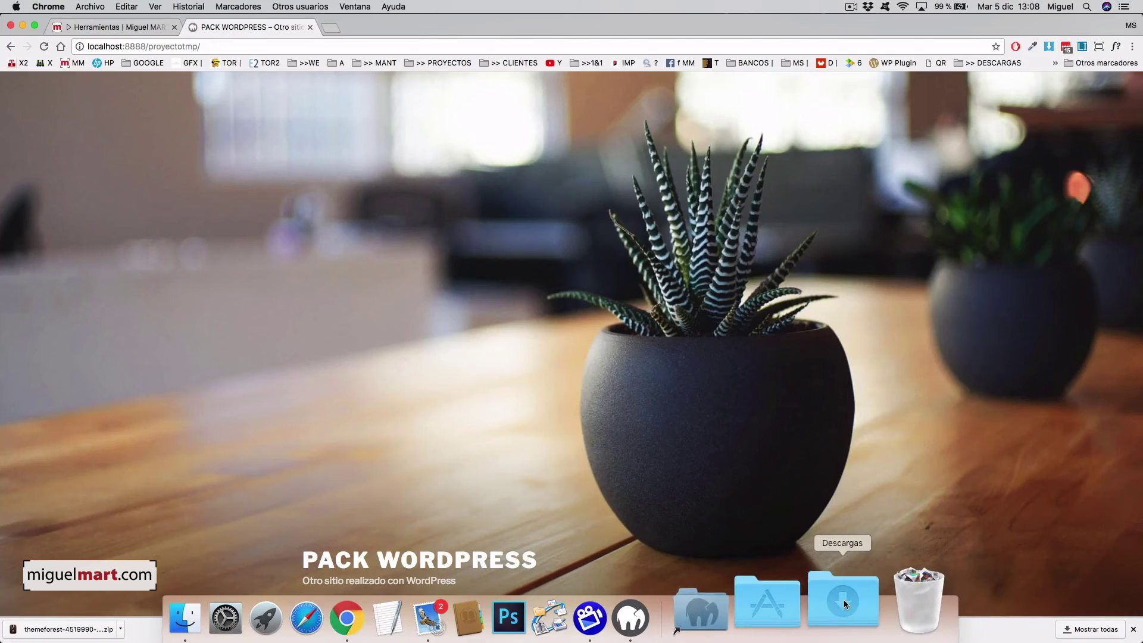
# - Open Descargas in Finder, enlarge it and select the 14,7 MB Enfold theme zip
pyautogui.click(844, 599)
pyautogui.click(874, 501)
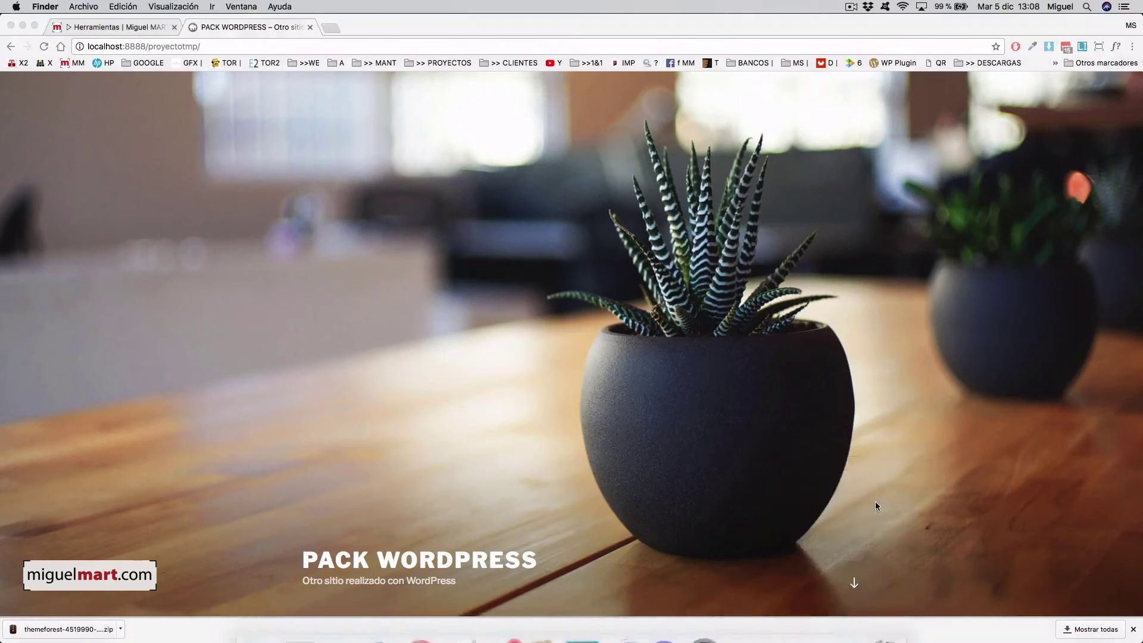
pyautogui.moveTo(782, 352); pyautogui.dragTo(650, 276)
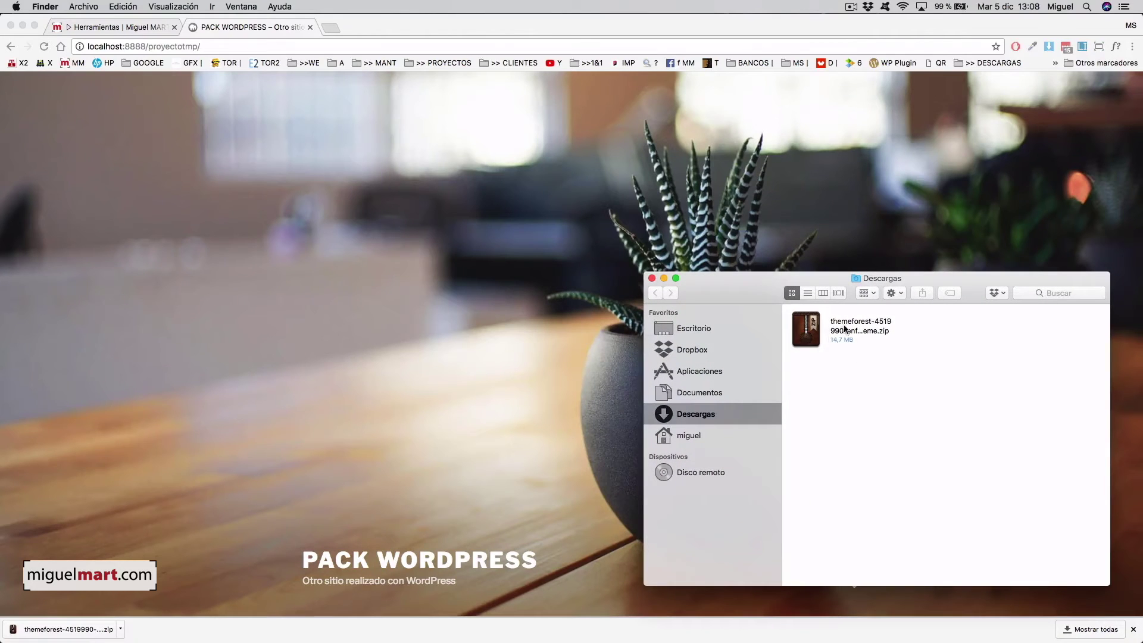
pyautogui.click(824, 332)
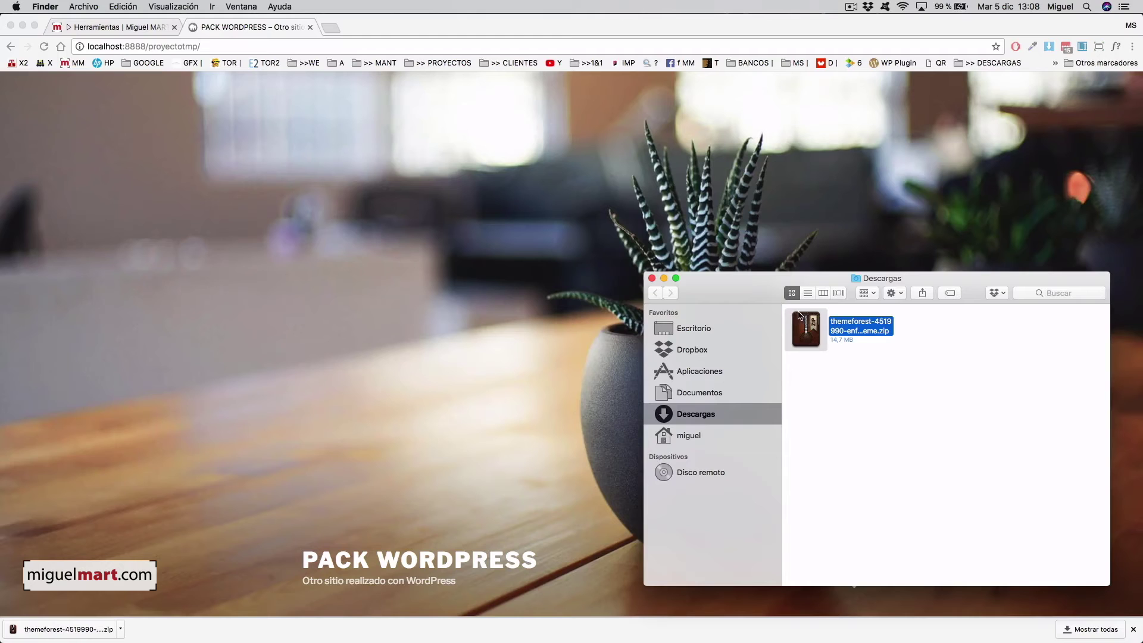
# - Return to the local Pack WordPress site in Chrome, with the caret at the address's end
pyautogui.click(514, 205)
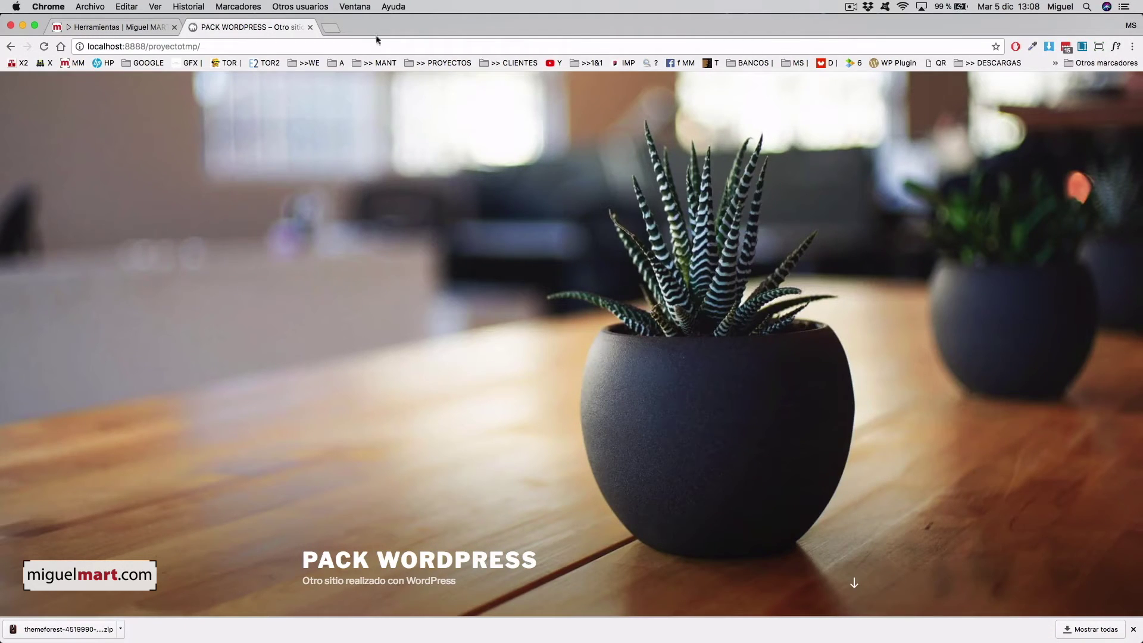
pyautogui.click(381, 43)
pyautogui.click(382, 42)
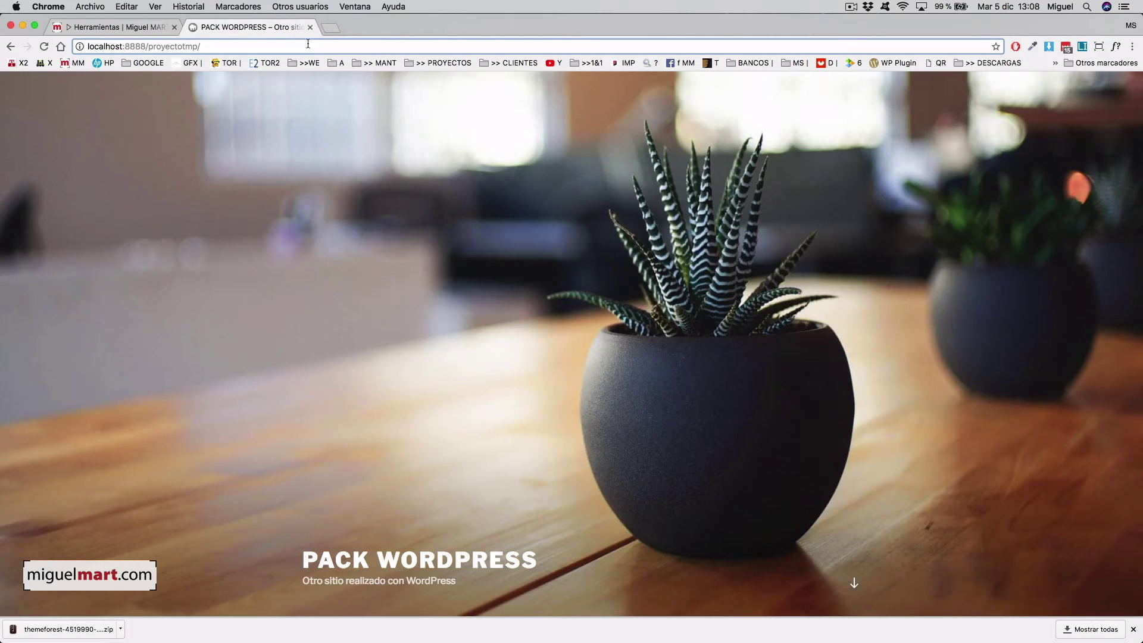
# - Go to the site's wp-admin page and log in with the admin username and password
pyautogui.write('wp-a')
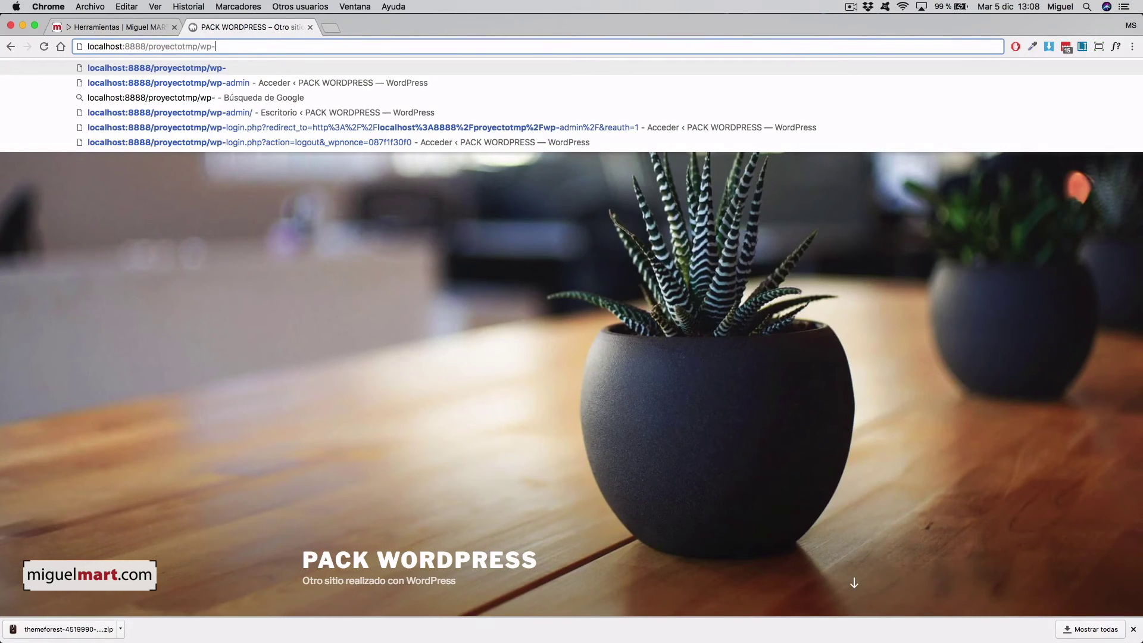
pyautogui.write('dmin')
pyautogui.press('Return')
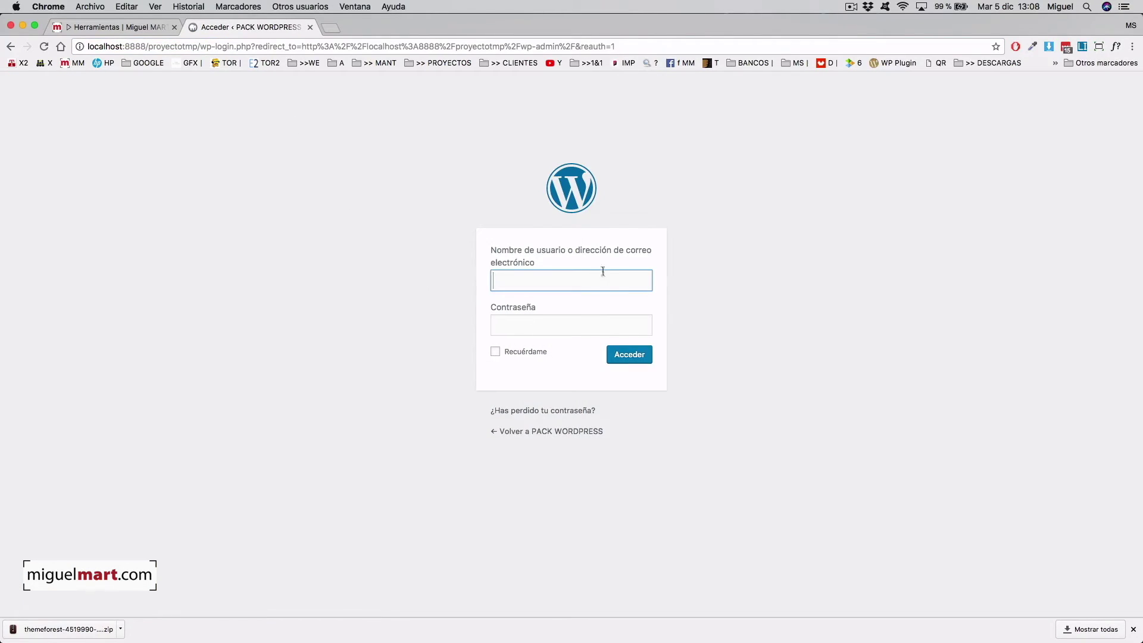
pyautogui.write('admin')
pyautogui.press('Tab')
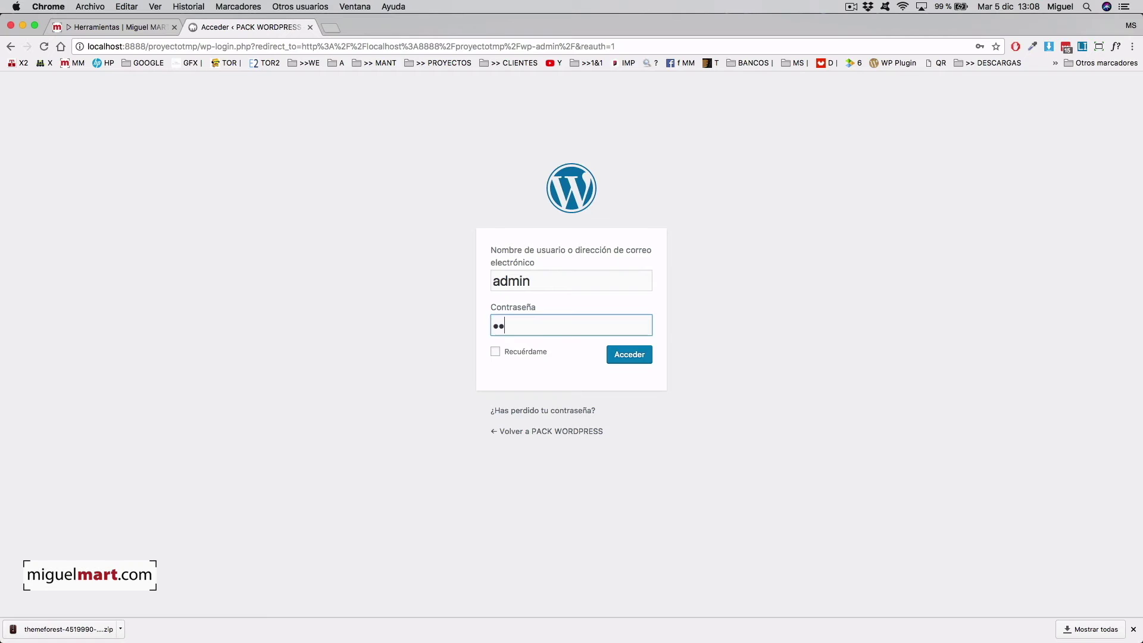
pyautogui.write('•••••')
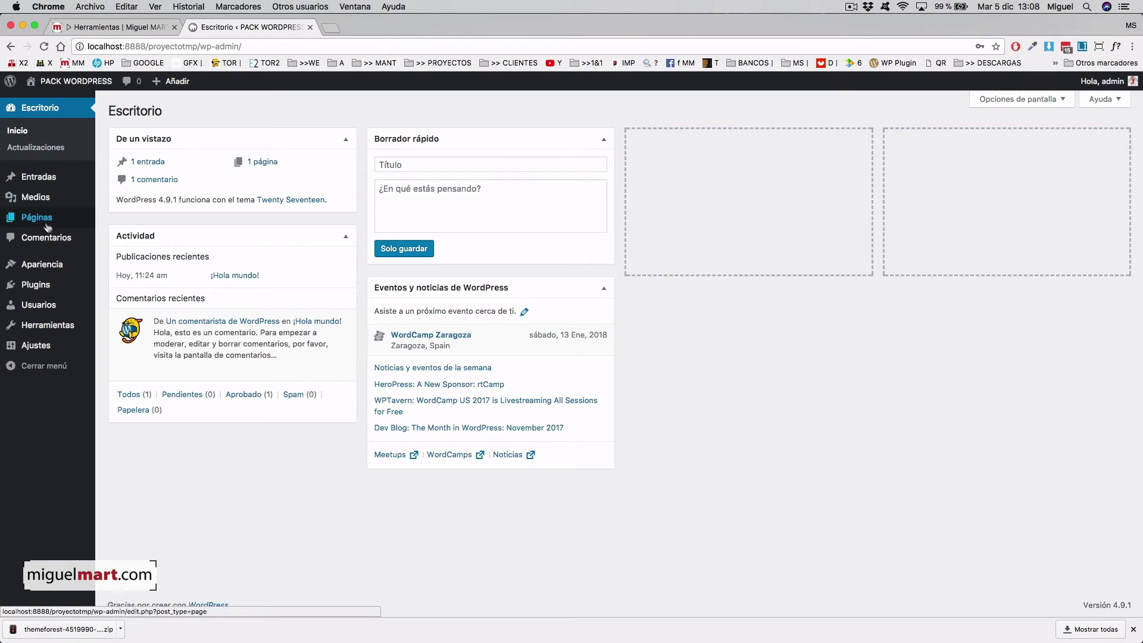
# - From Apariencia > Temas > Añadir nuevo, bring up the Subir tema zip upload form
pyautogui.moveTo(55, 268)
pyautogui.click(105, 269)
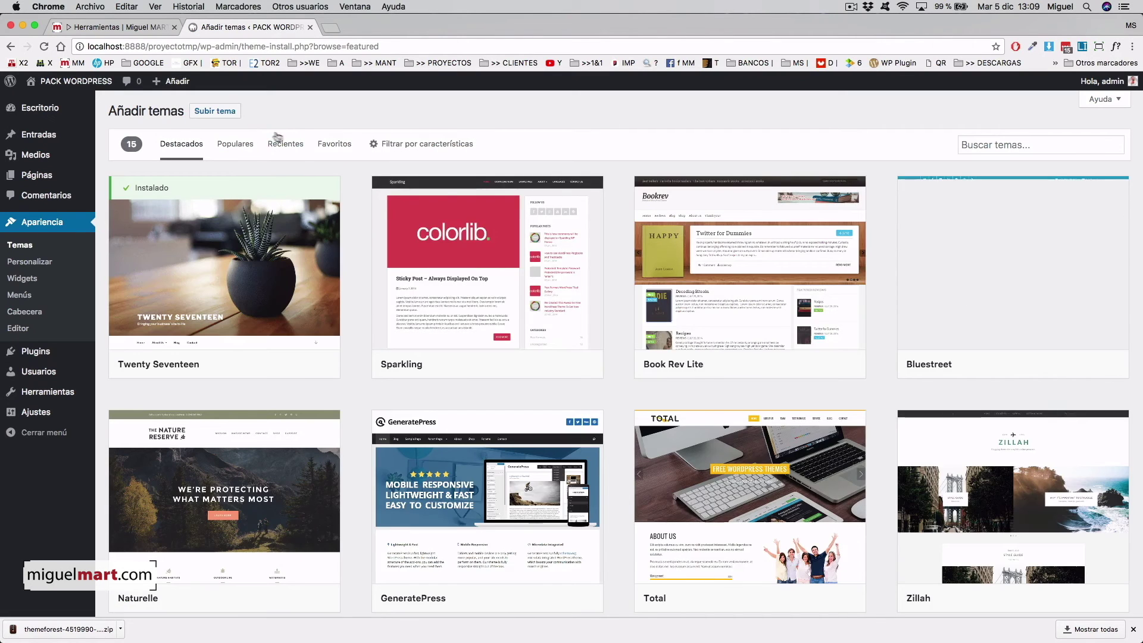
pyautogui.scroll(-2, 615, 496)
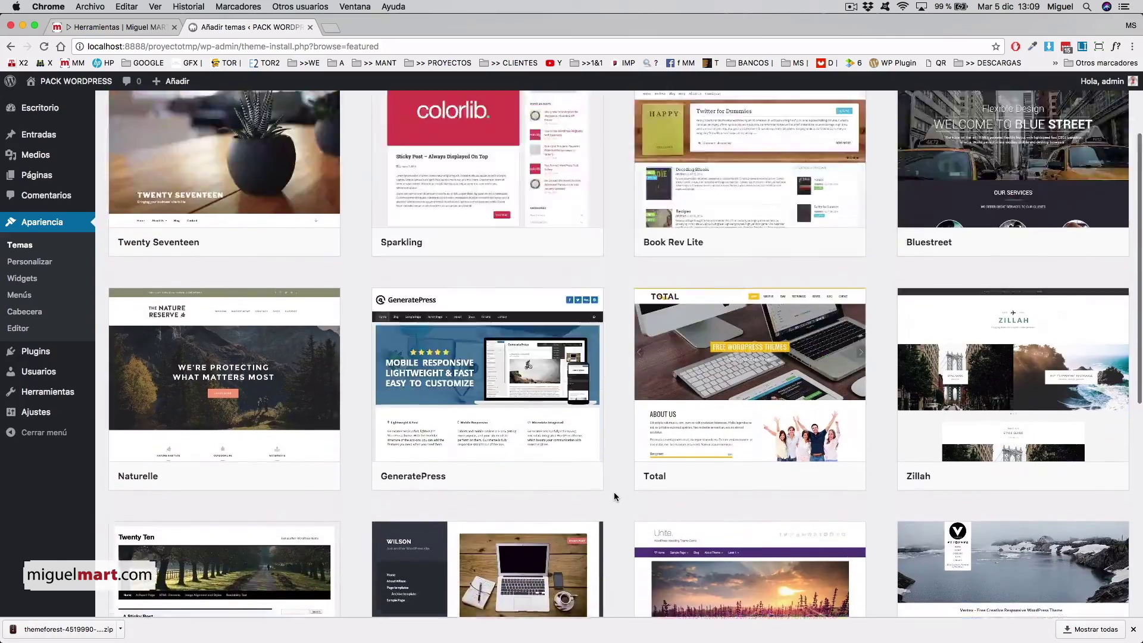
pyautogui.scroll(3, 612, 497)
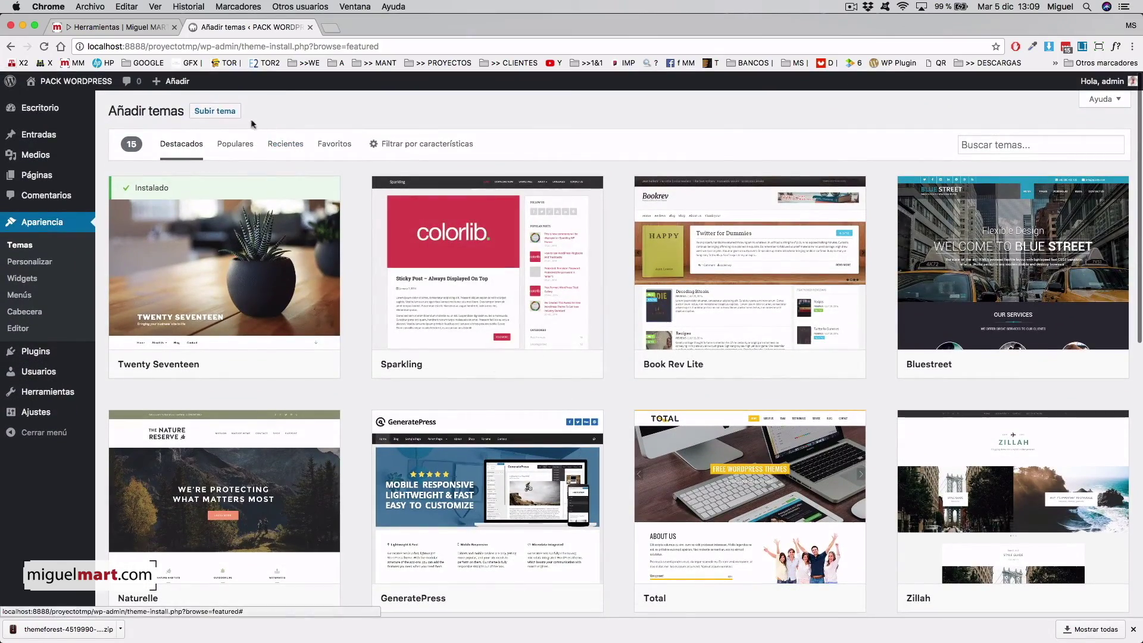
pyautogui.click(231, 115)
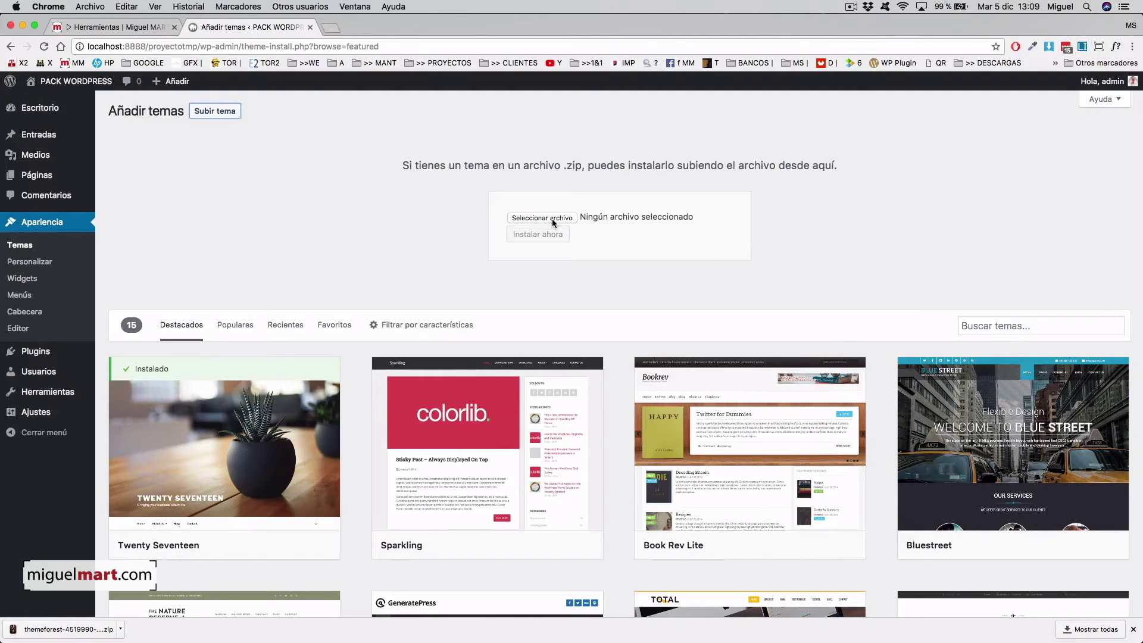
# - Upload the themeforest-4519990 Enfold zip from Descargas and install it
pyautogui.moveTo(916, 624)
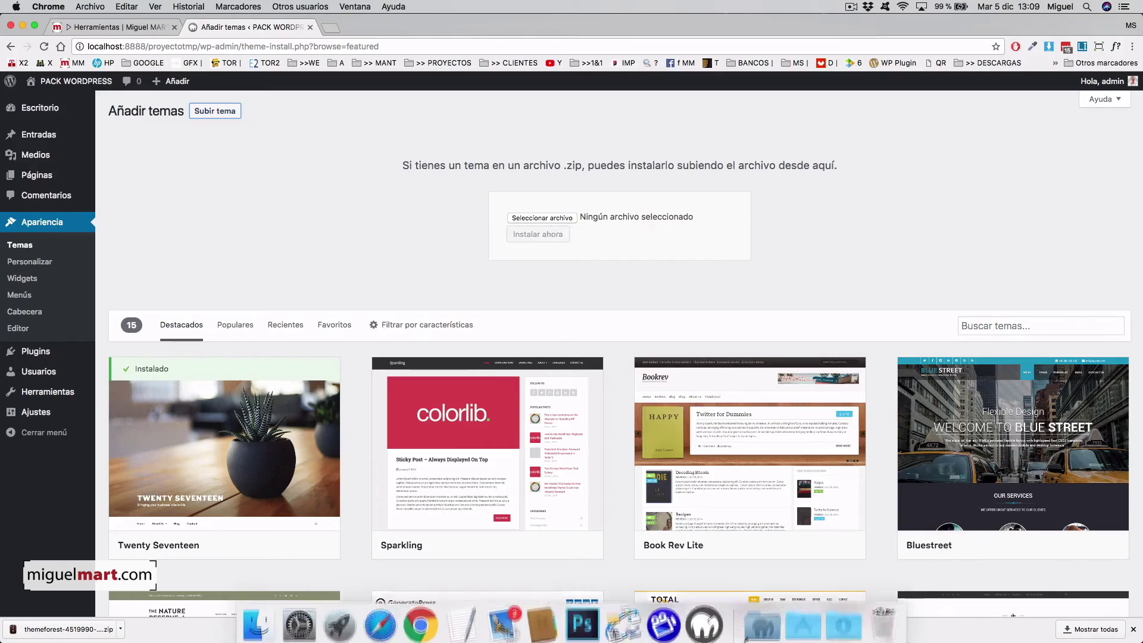
pyautogui.click(843, 618)
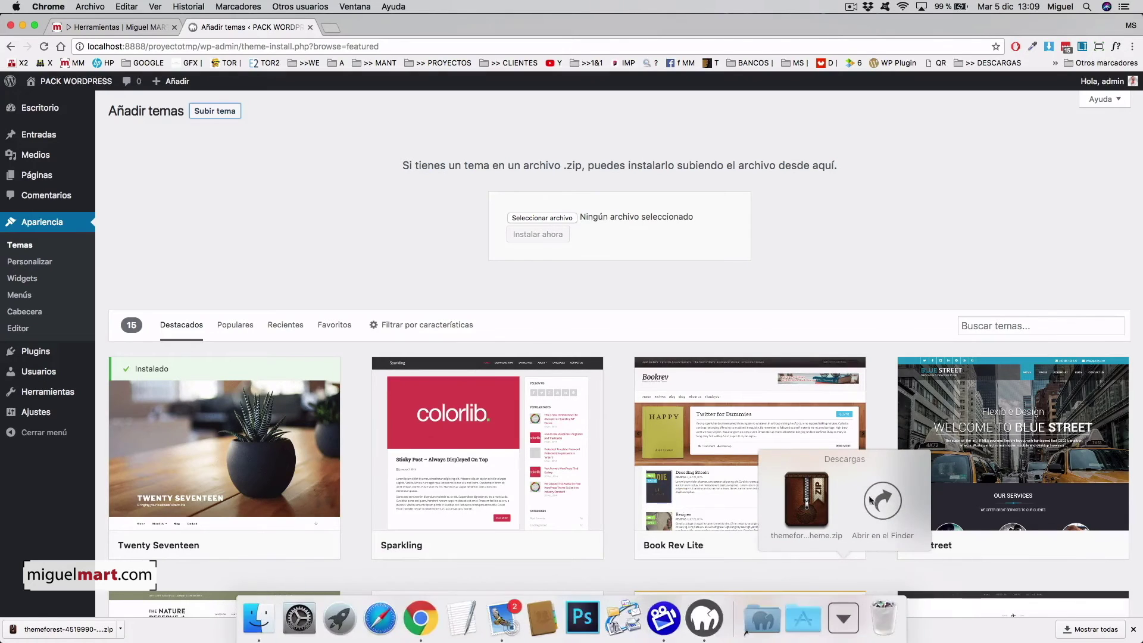
pyautogui.click(884, 500)
pyautogui.moveTo(813, 344); pyautogui.dragTo(570, 219)
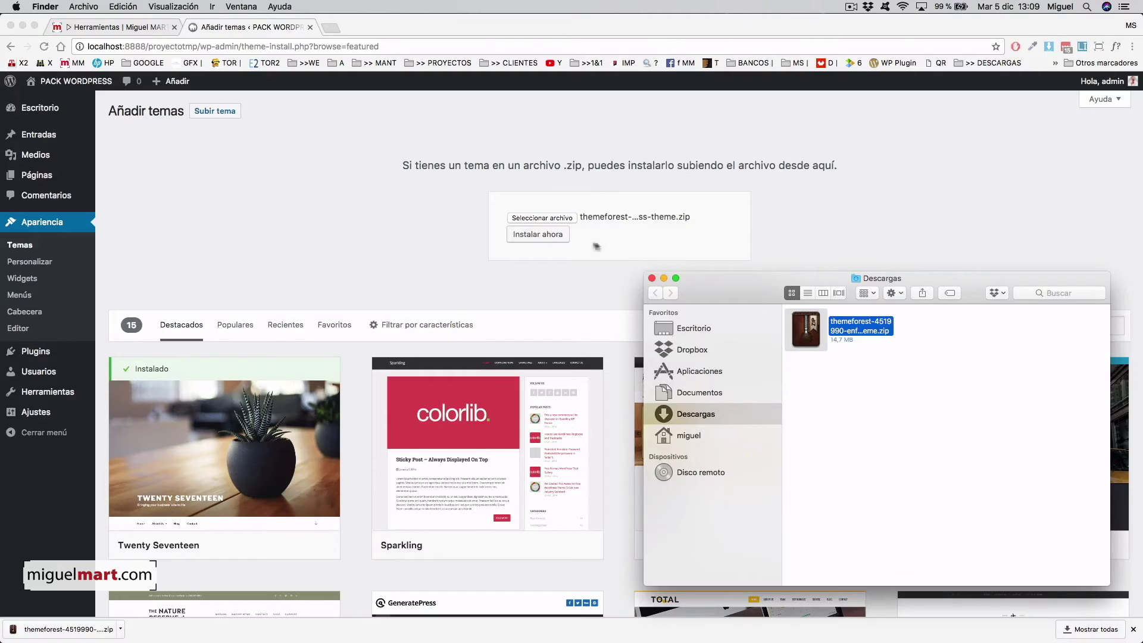
pyautogui.click(582, 243)
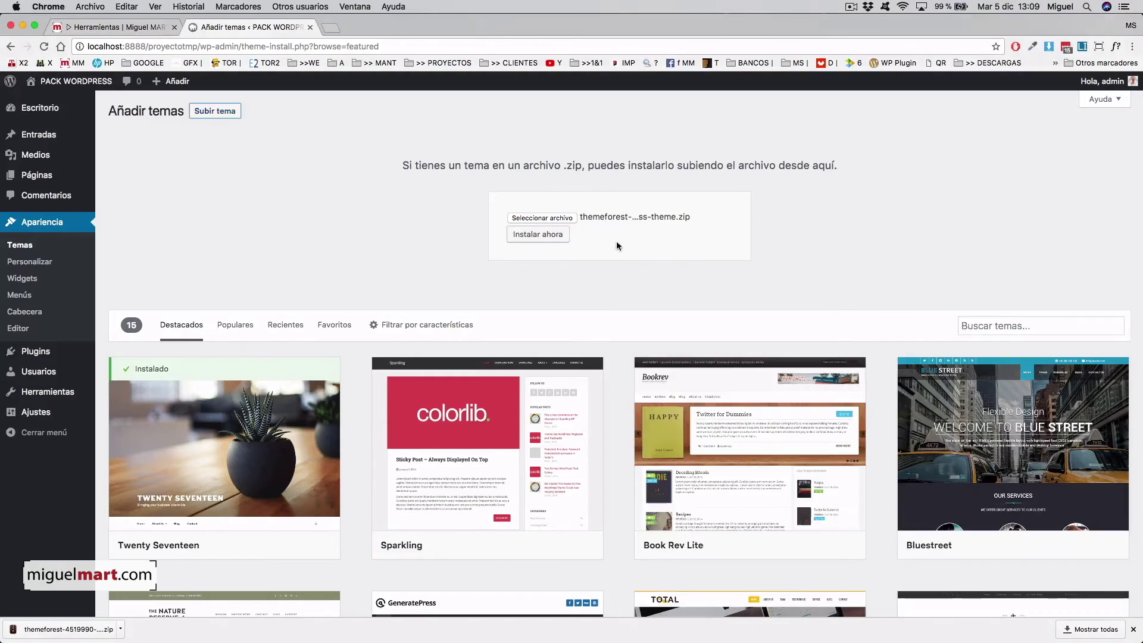
pyautogui.click(533, 238)
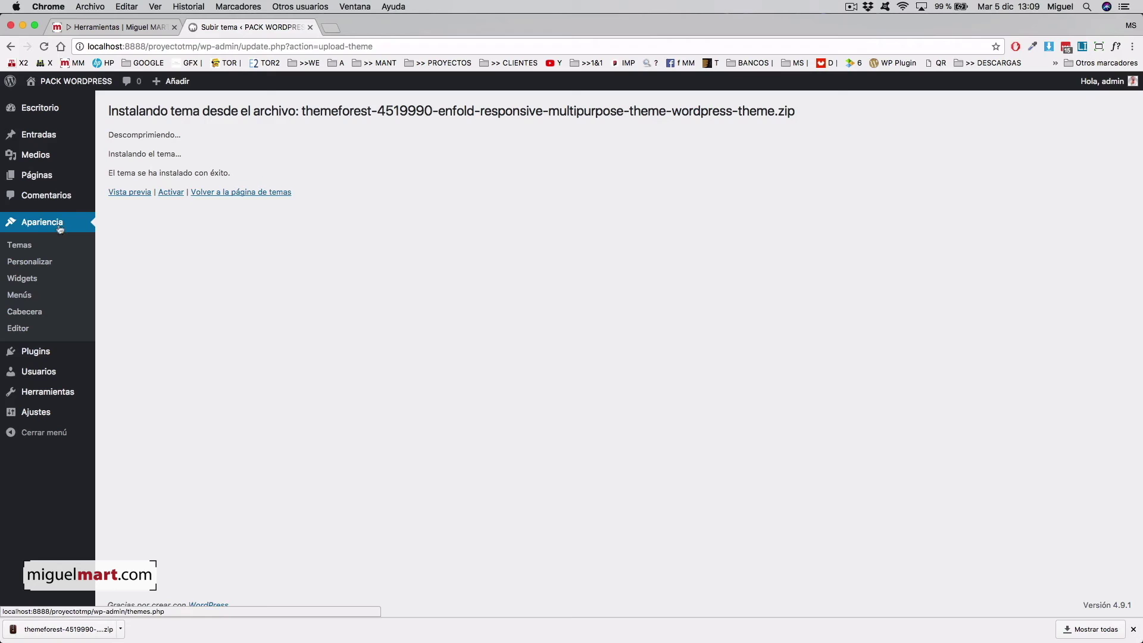
# - Activate the Enfold theme in Temas and view the front page in its layout
pyautogui.click(24, 249)
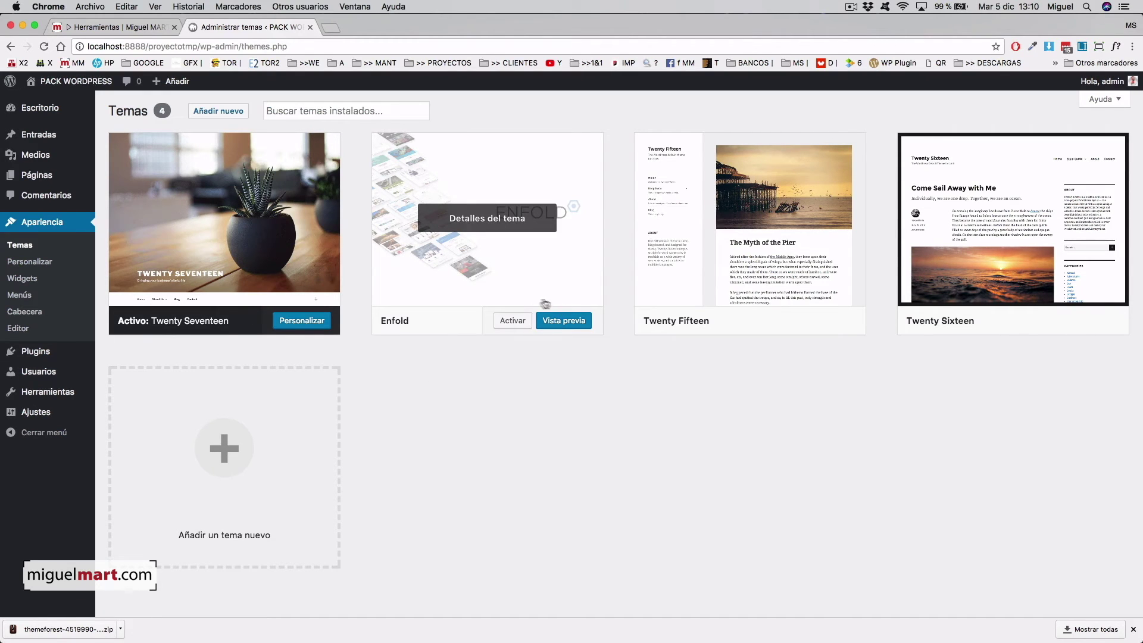
pyautogui.click(511, 321)
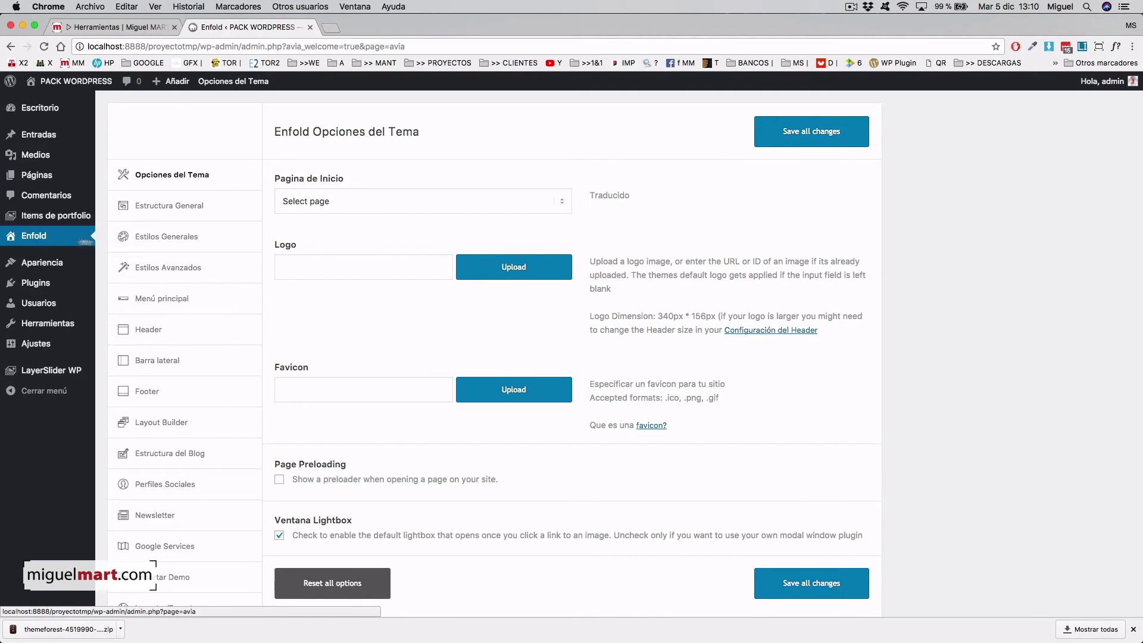
pyautogui.click(77, 84)
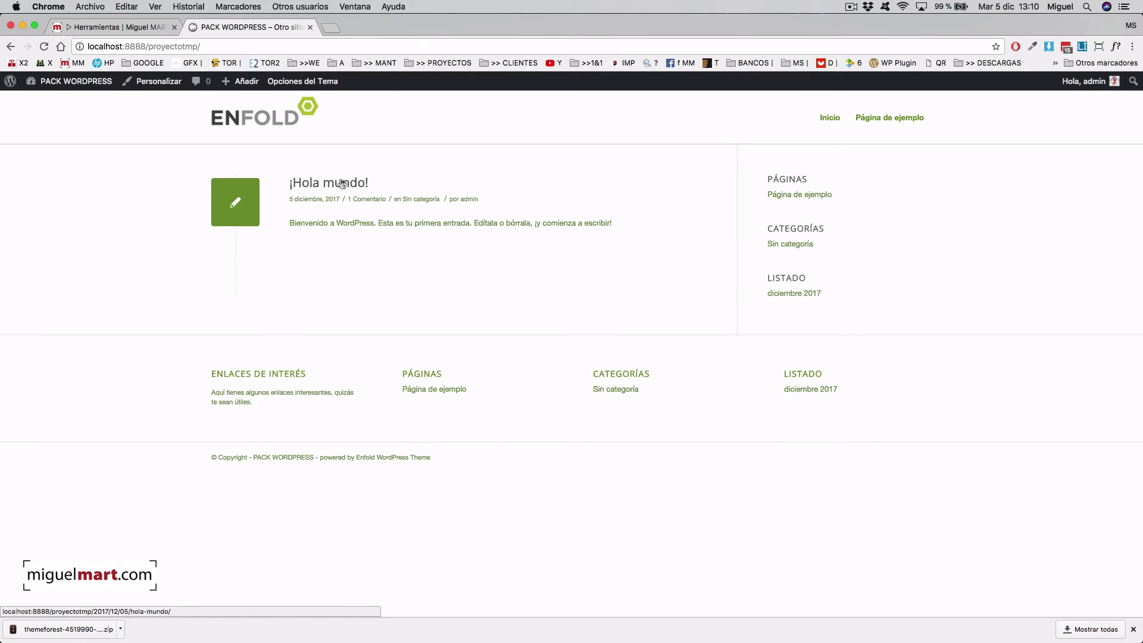
# - Browse the ¡Hola mundo! post's comment and the home page, then return to the Escritorio
pyautogui.click(377, 198)
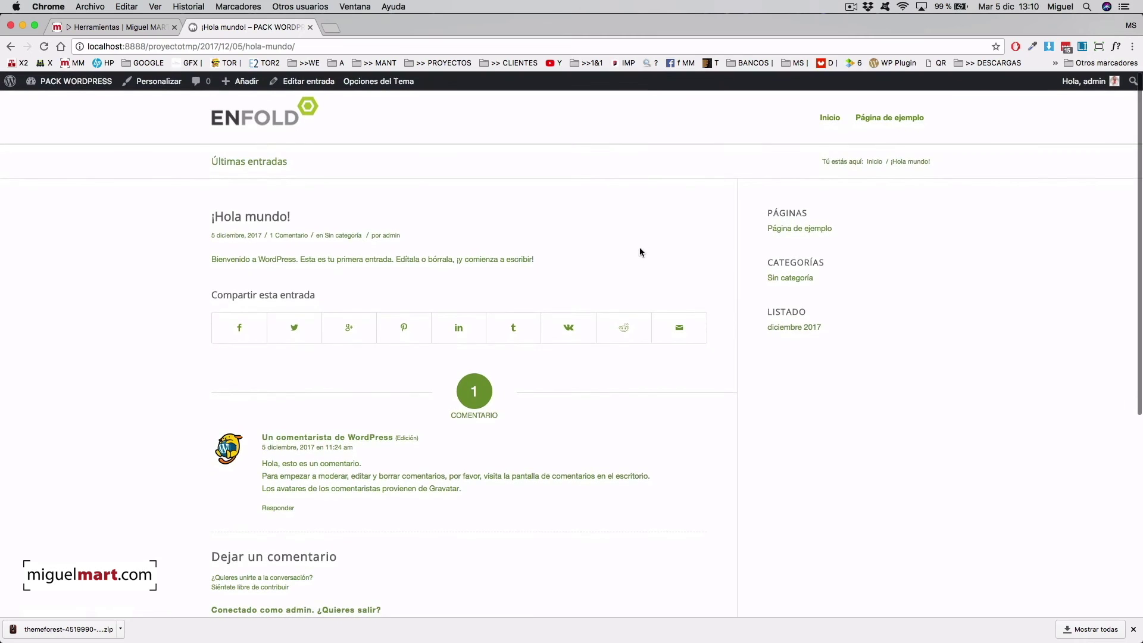
pyautogui.click(281, 119)
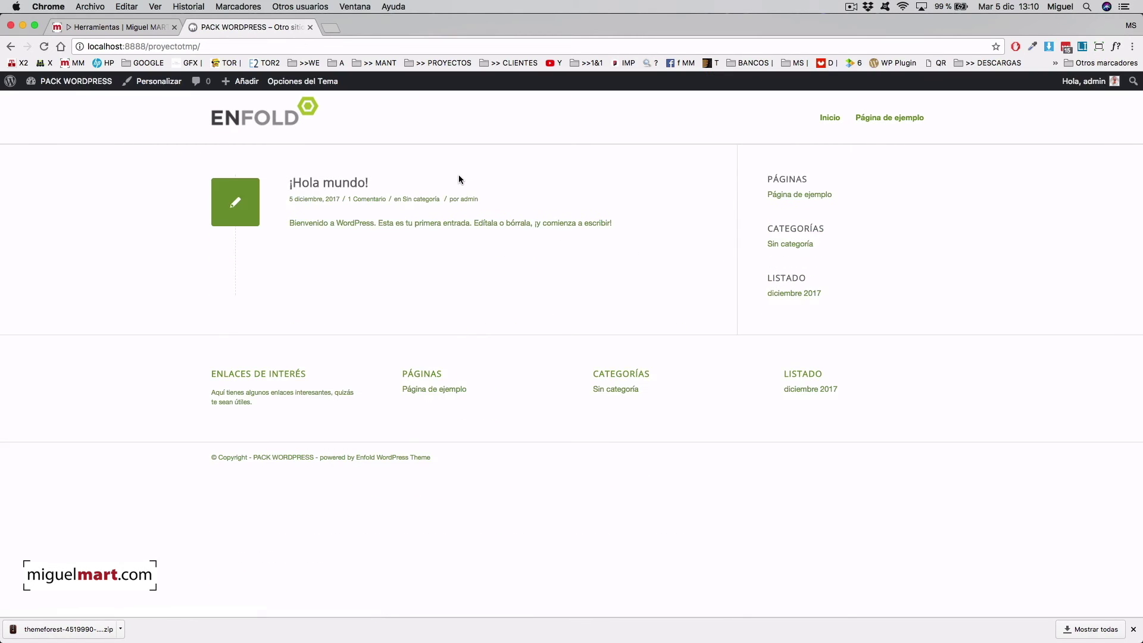
pyautogui.click(85, 84)
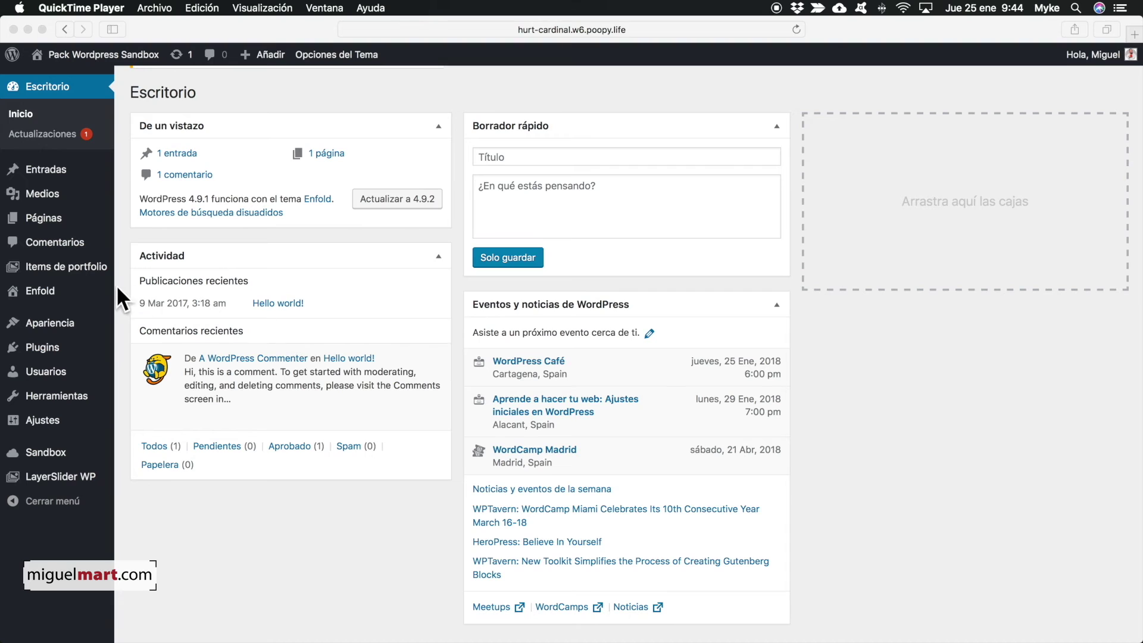
# - Go from the front end to the dashboard and open Enfold's Opciones del Tema page
pyautogui.click(74, 54)
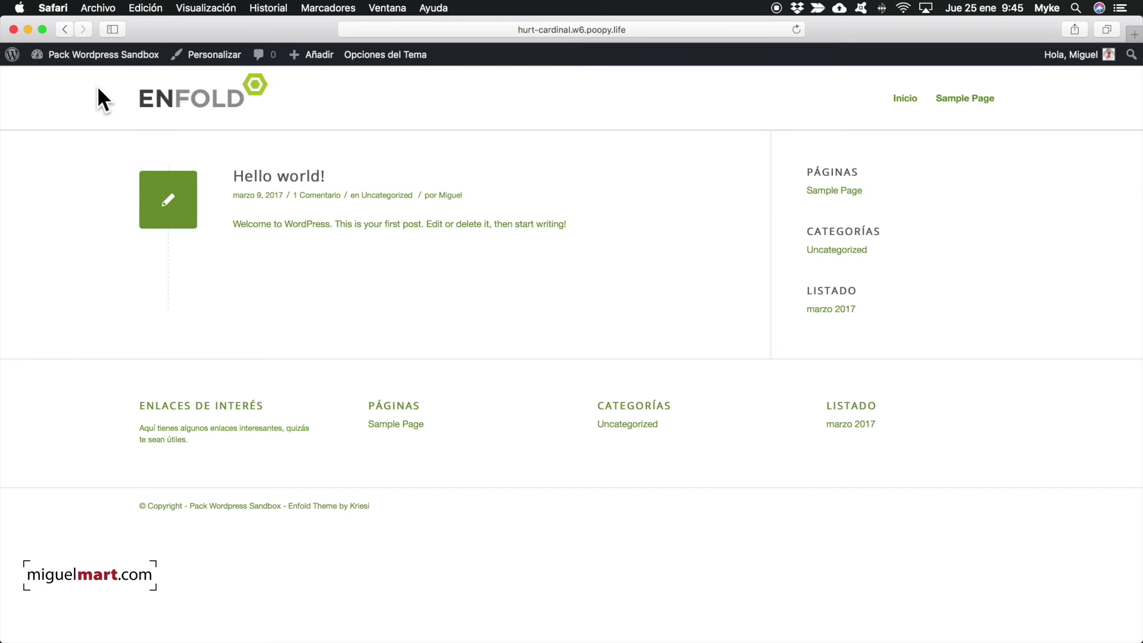
pyautogui.click(73, 55)
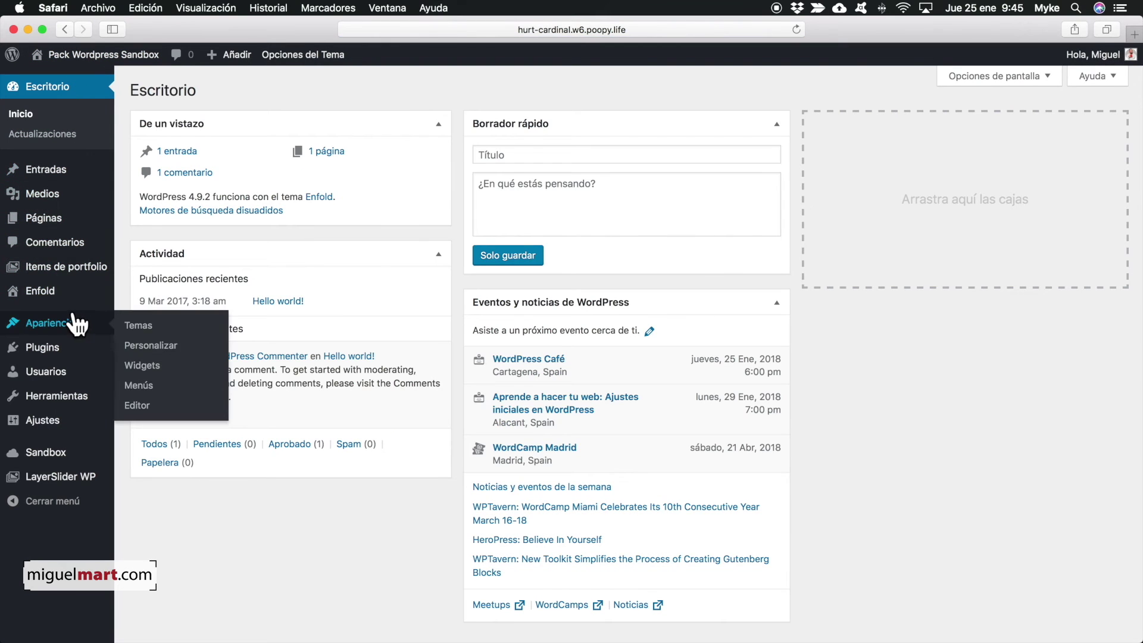
pyautogui.click(45, 288)
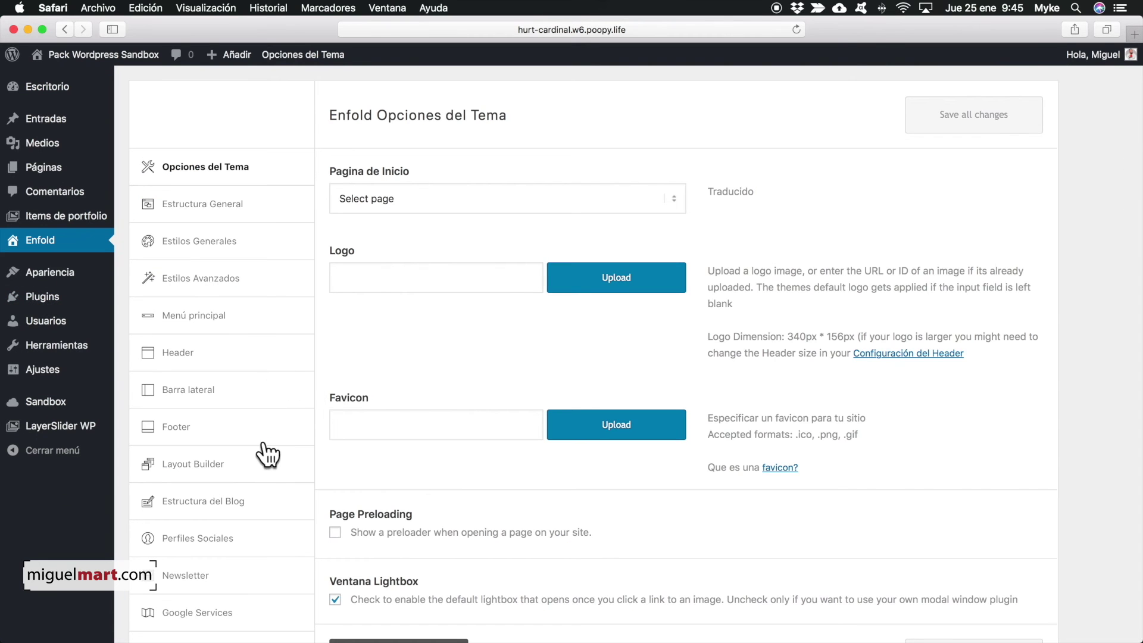
pyautogui.scroll(-5, 454, 416)
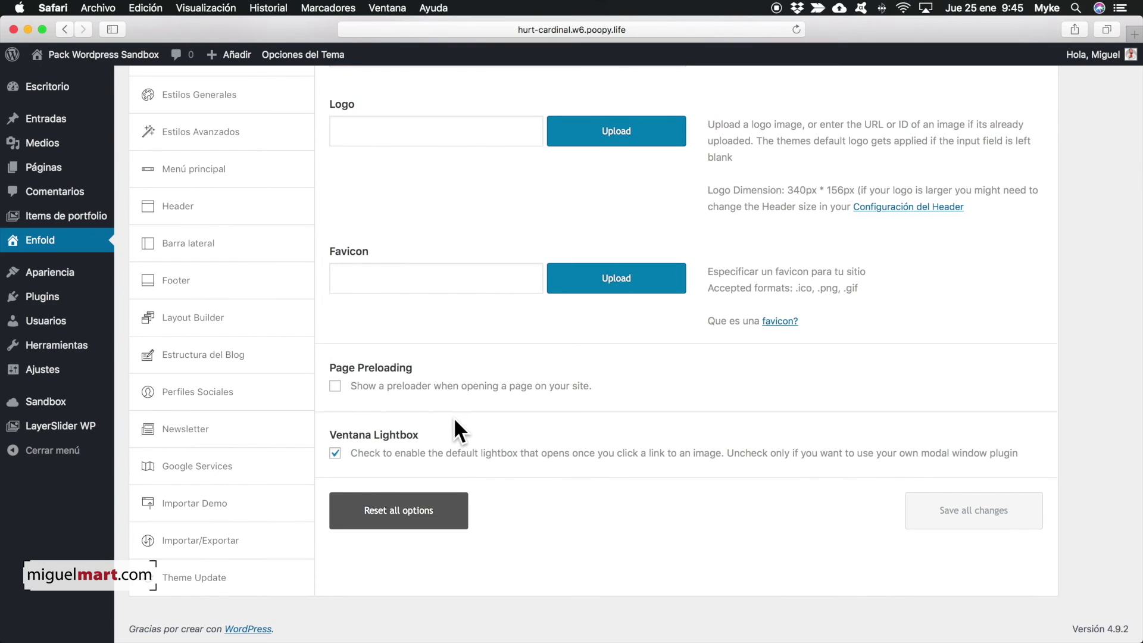
# - Import the Freelancer Demo under Importar Demo, accepting the overwrite of theme options
pyautogui.click(216, 512)
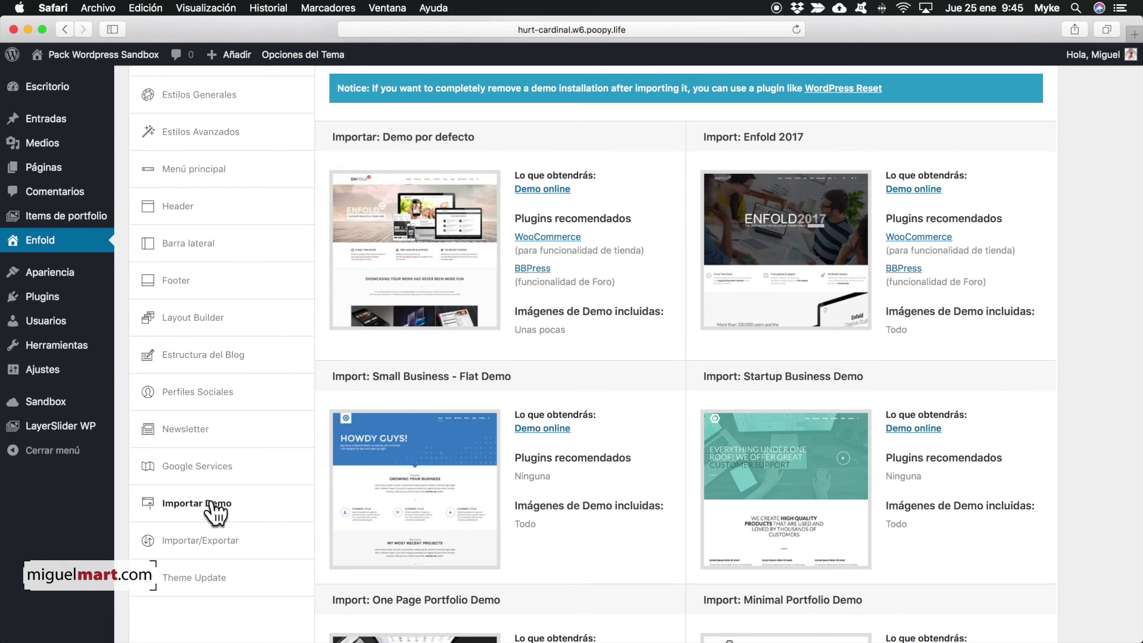
pyautogui.scroll(3, 215, 512)
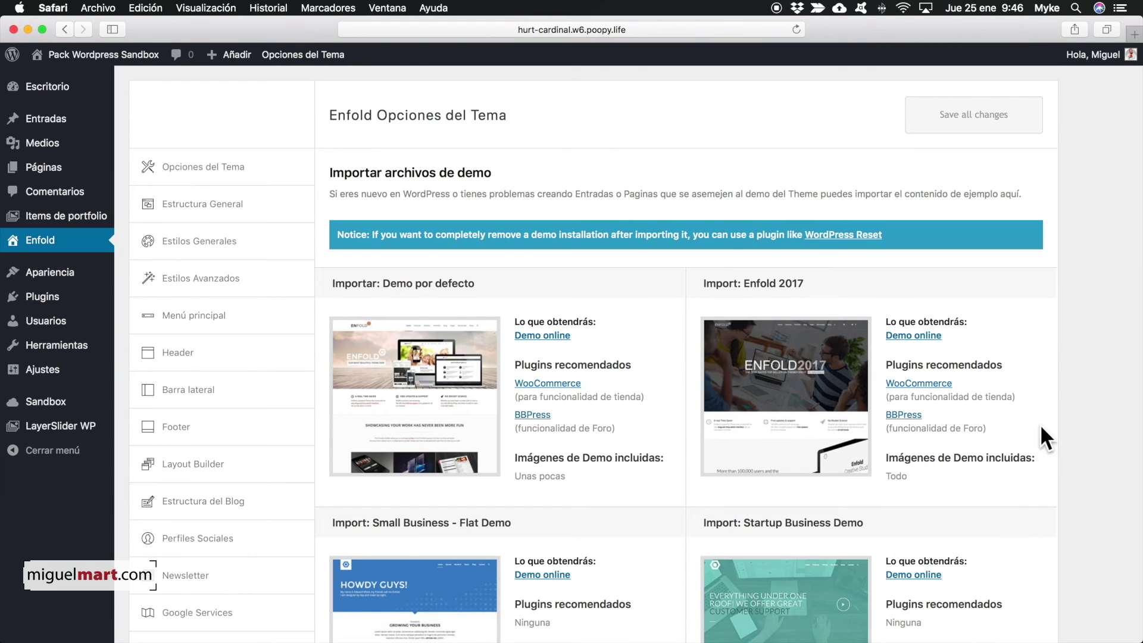
pyautogui.scroll(-20, 1038, 441)
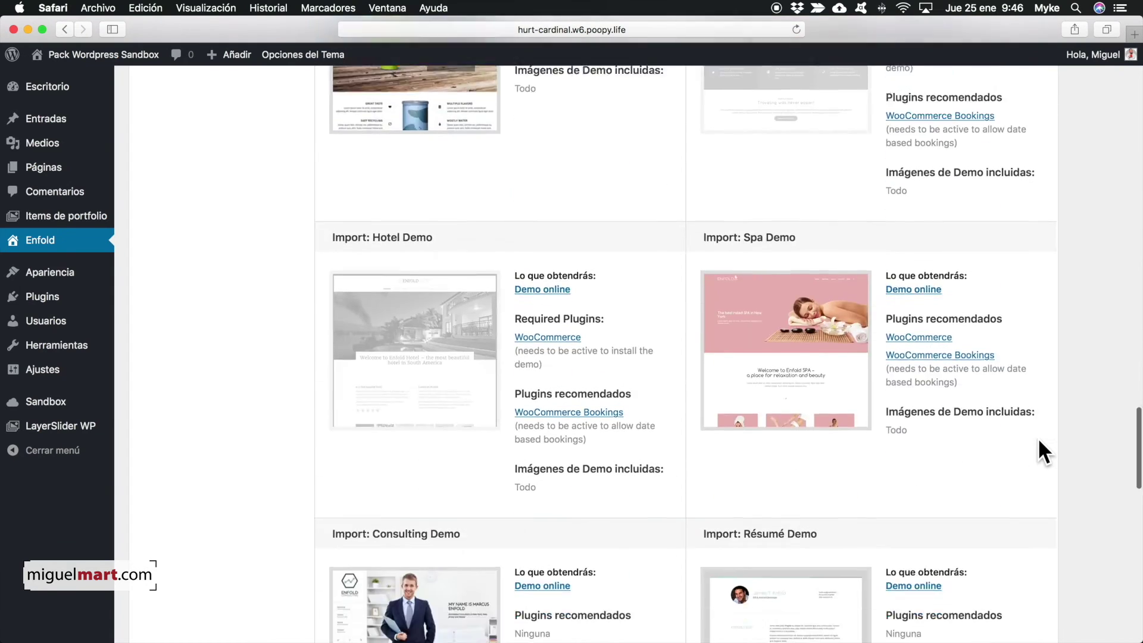
pyautogui.scroll(-5, 1037, 438)
pyautogui.moveTo(375, 440)
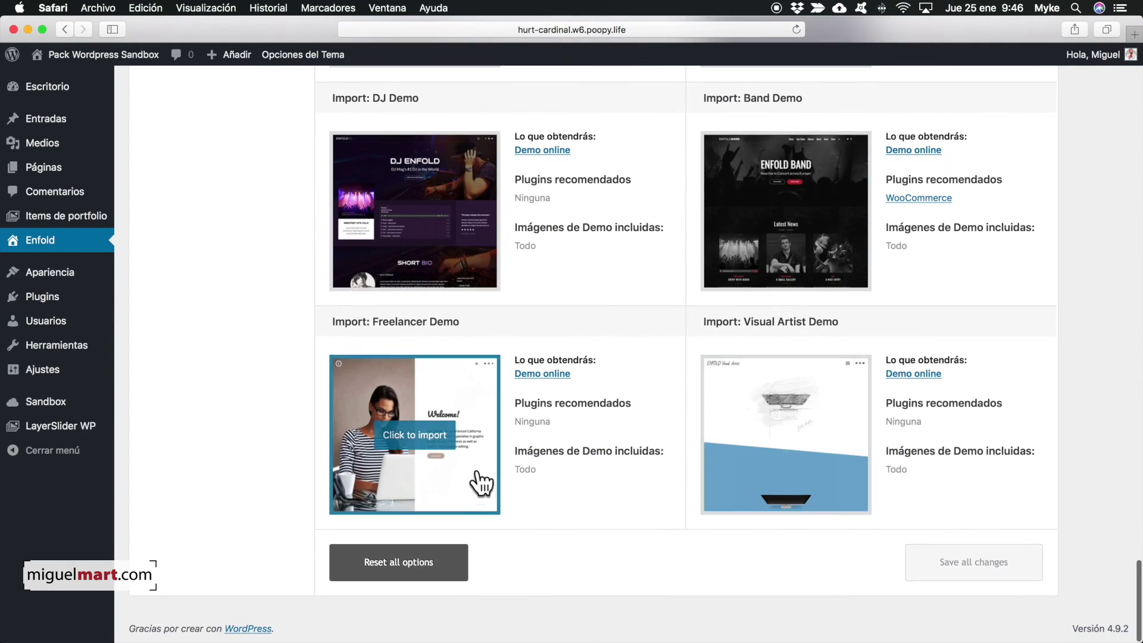
pyautogui.click(421, 443)
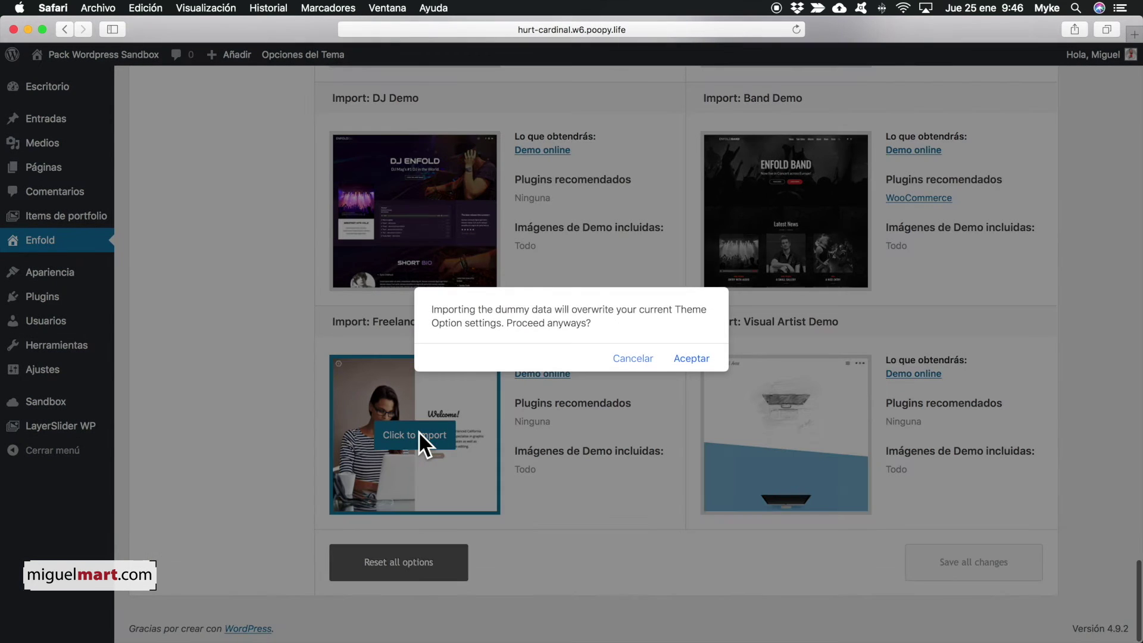
pyautogui.click(691, 358)
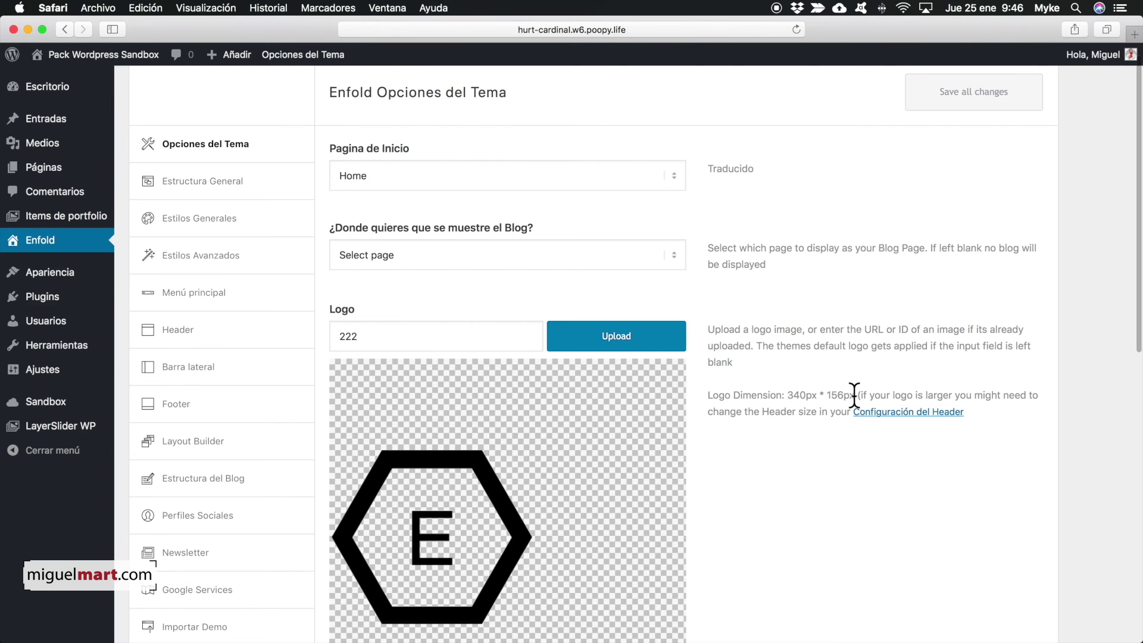
pyautogui.scroll(-9, 913, 419)
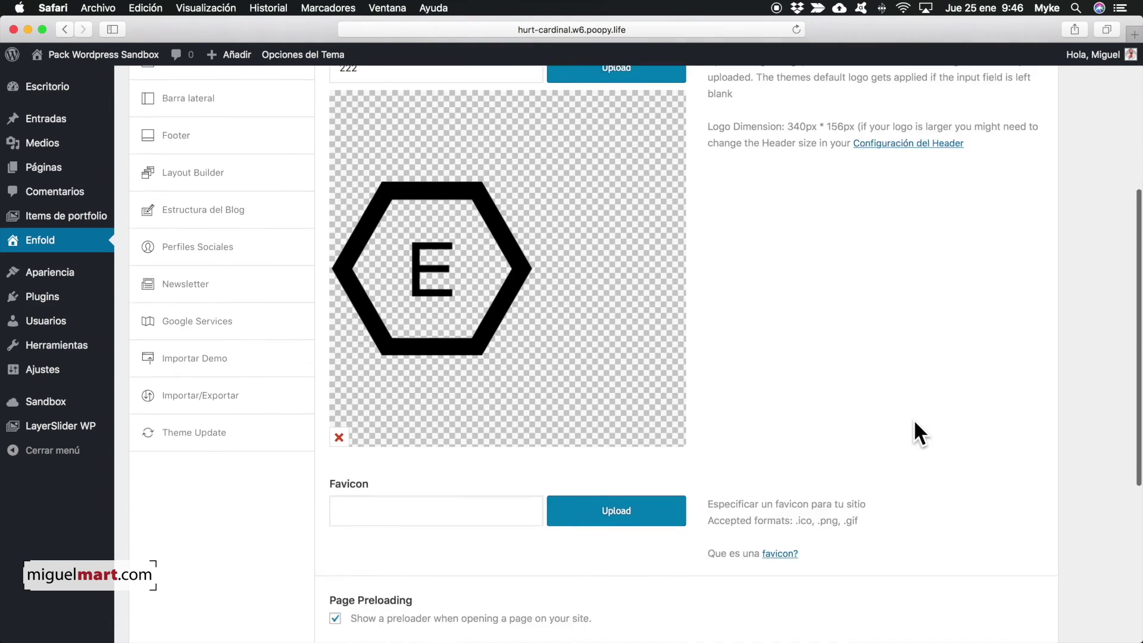
pyautogui.scroll(8, 913, 419)
pyautogui.scroll(2, 914, 422)
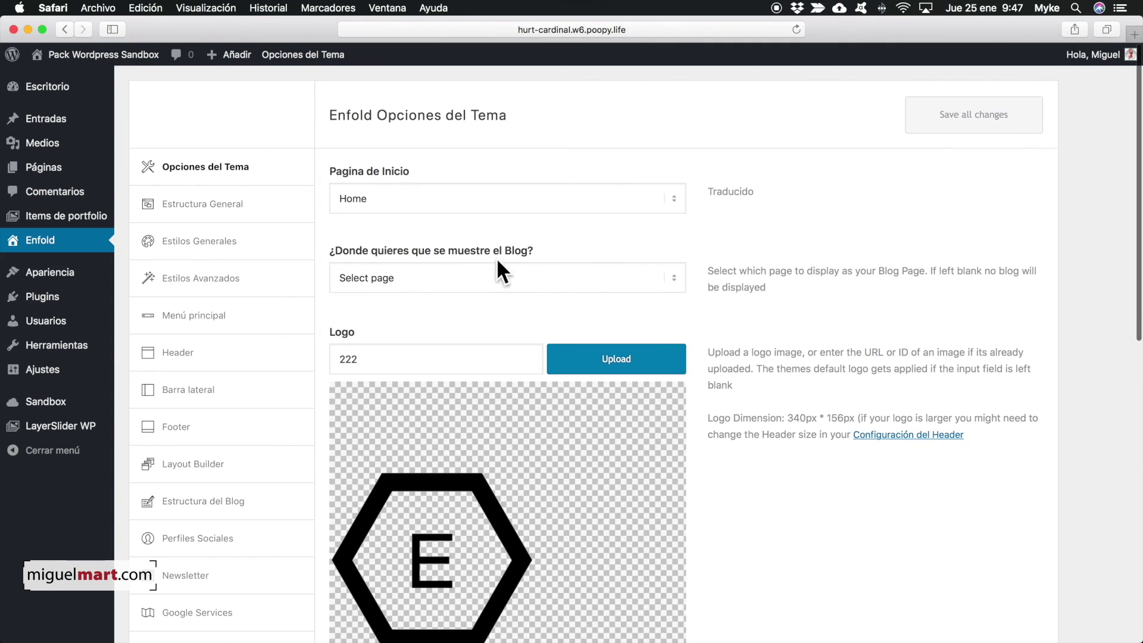
# - Visit the site and scroll through the Welcome, Services, Recent Projects and contact sections
pyautogui.click(49, 53)
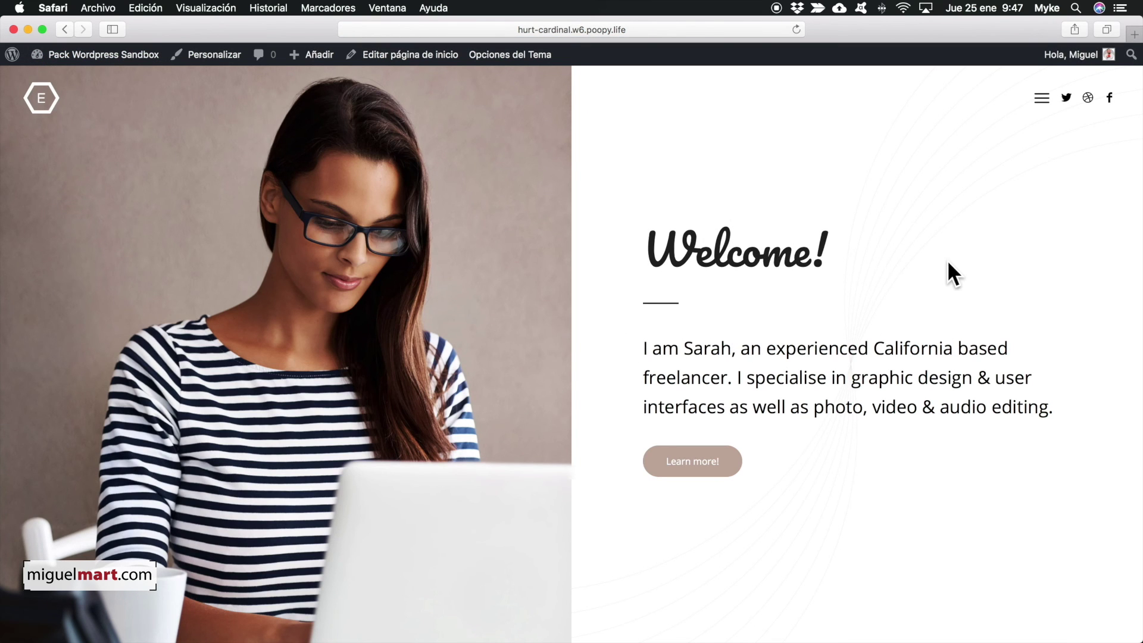
pyautogui.scroll(-10, 934, 269)
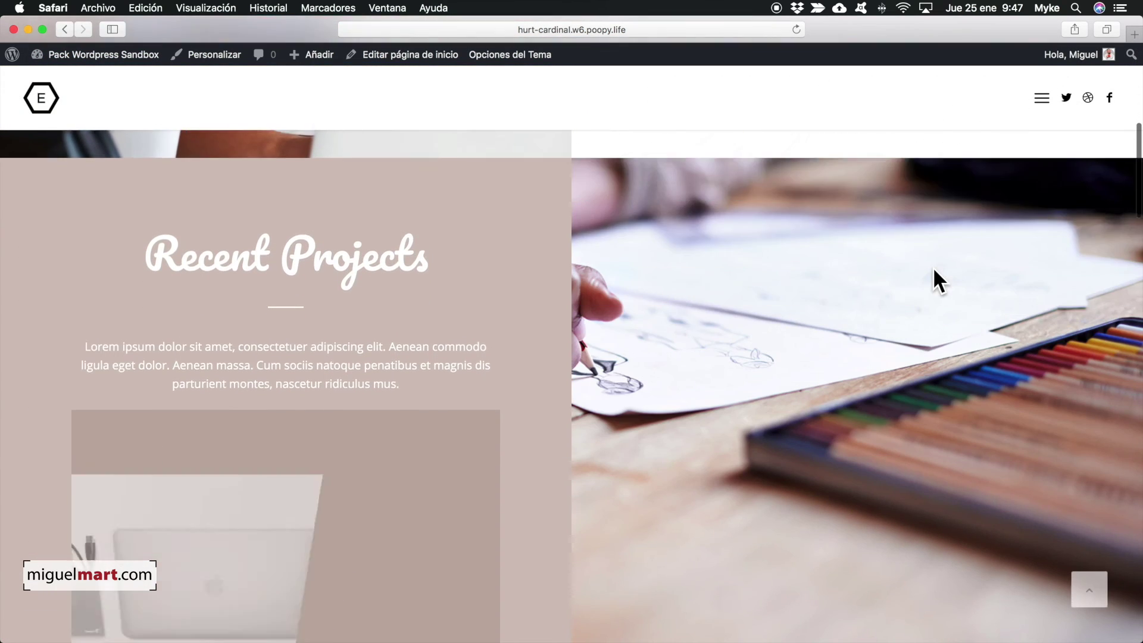
pyautogui.scroll(-12, 933, 267)
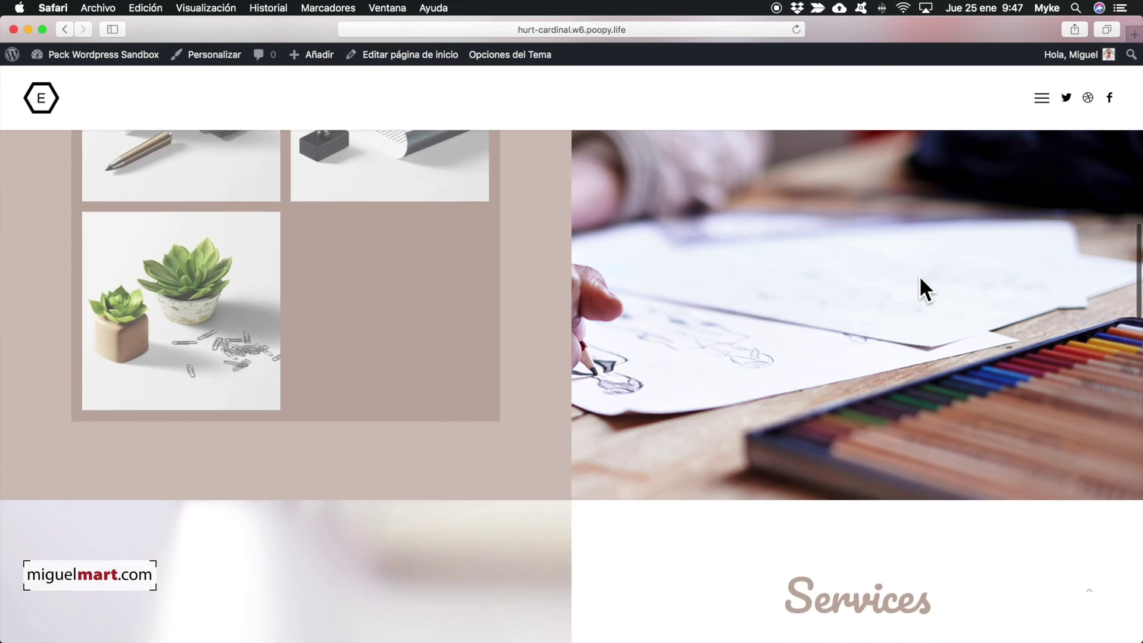
pyautogui.scroll(-8, 921, 288)
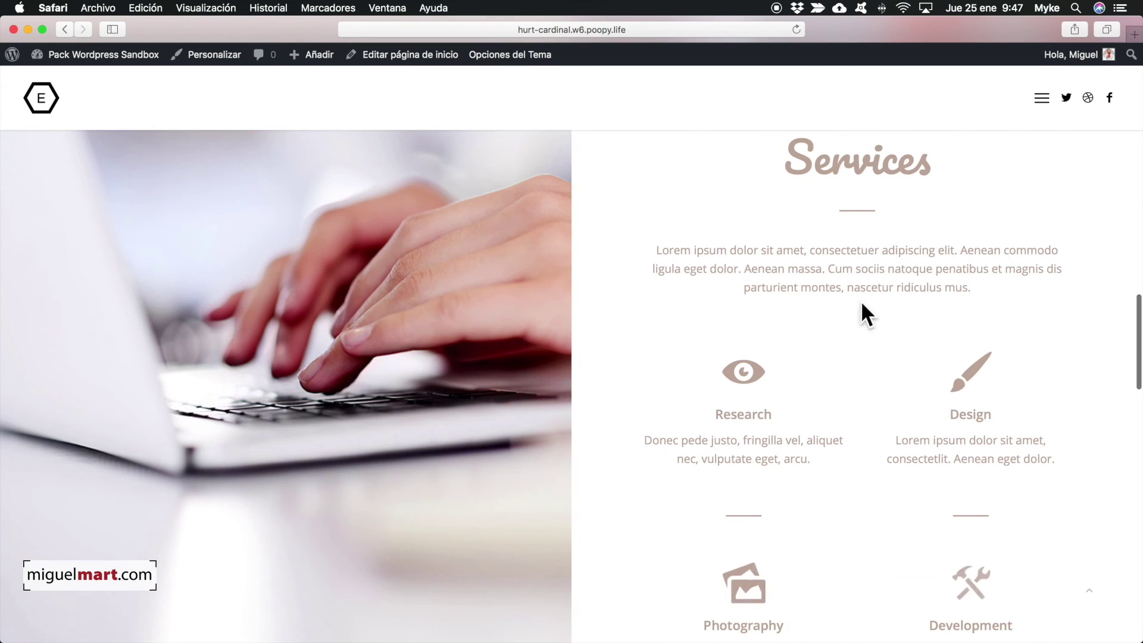
pyautogui.scroll(-5, 867, 391)
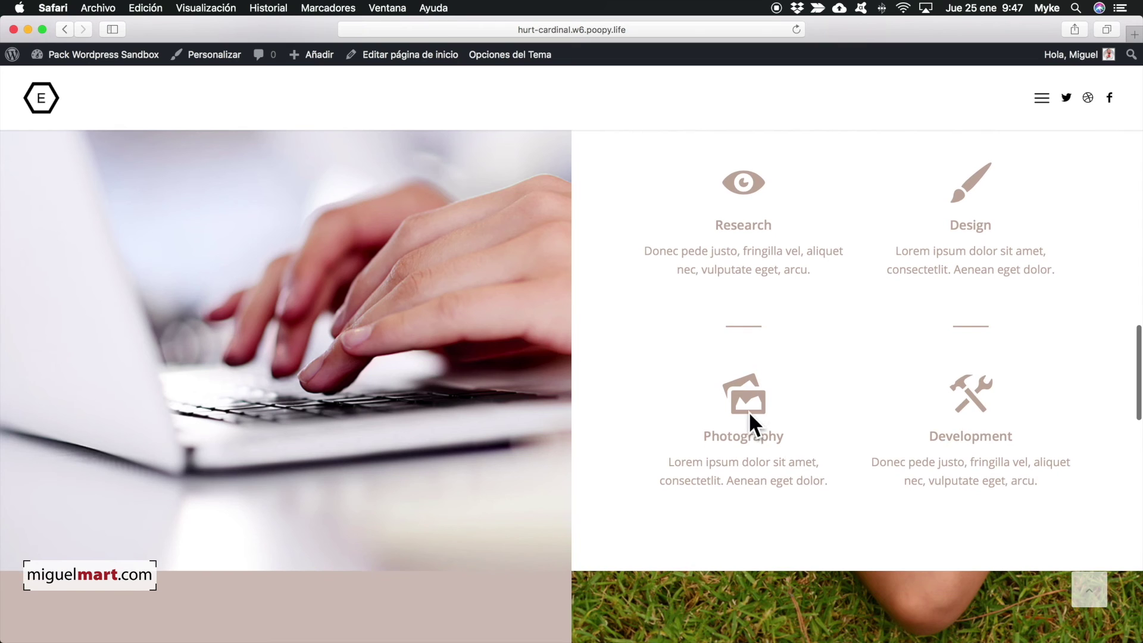
pyautogui.scroll(-15, 783, 411)
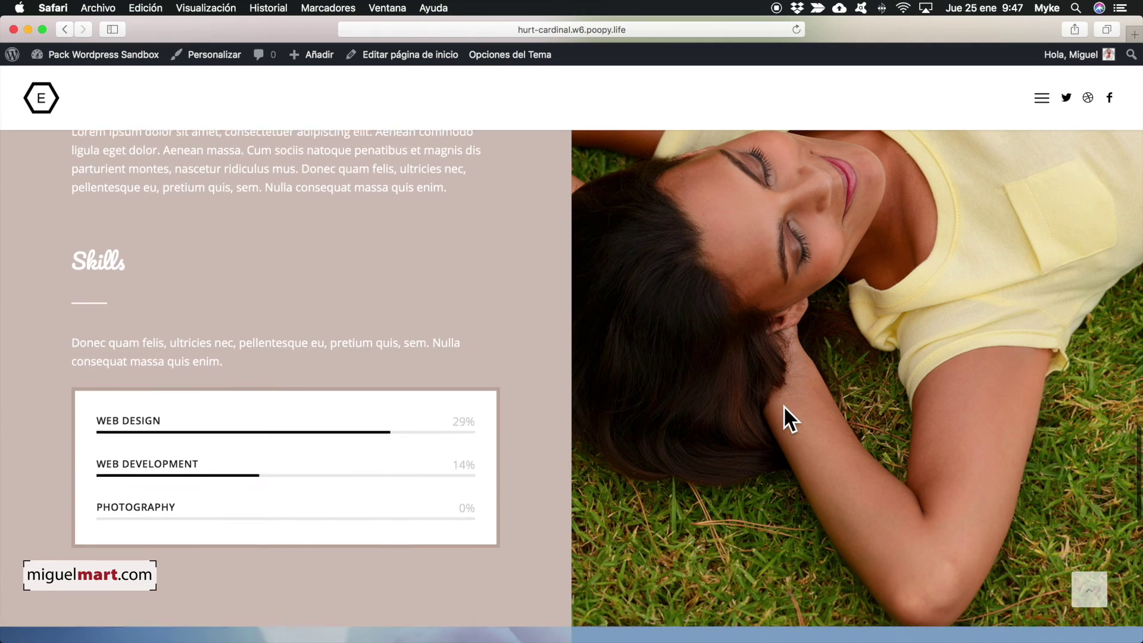
pyautogui.scroll(-10, 783, 406)
pyautogui.scroll(-3, 765, 411)
pyautogui.scroll(10, 765, 410)
pyautogui.scroll(-10, 766, 411)
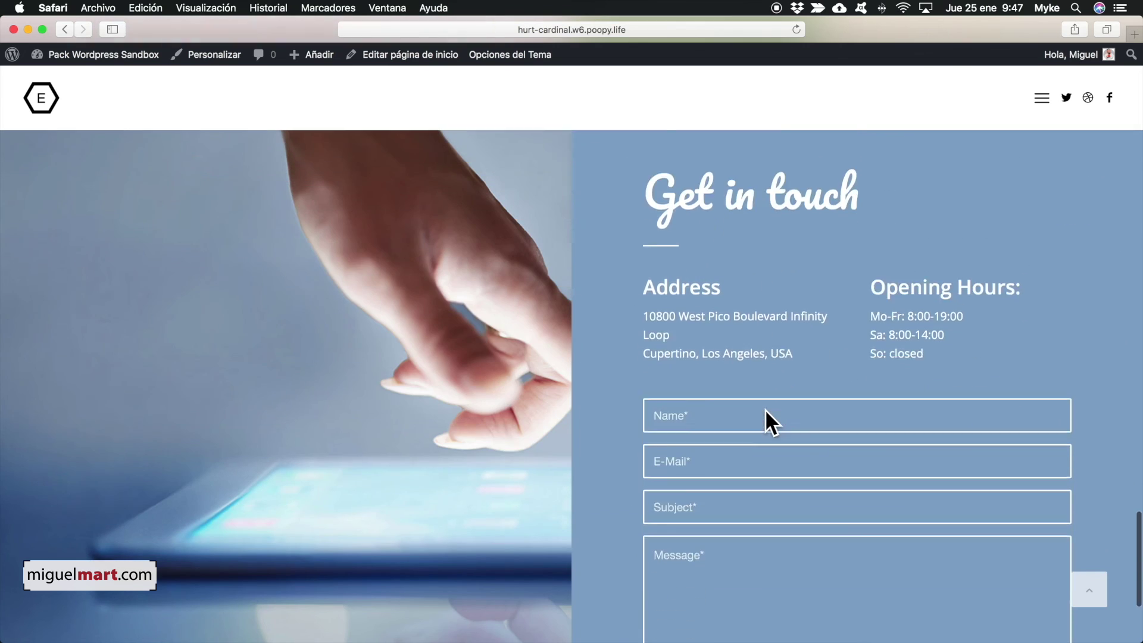
pyautogui.scroll(-4, 765, 409)
pyautogui.scroll(12, 766, 409)
pyautogui.scroll(15, 766, 410)
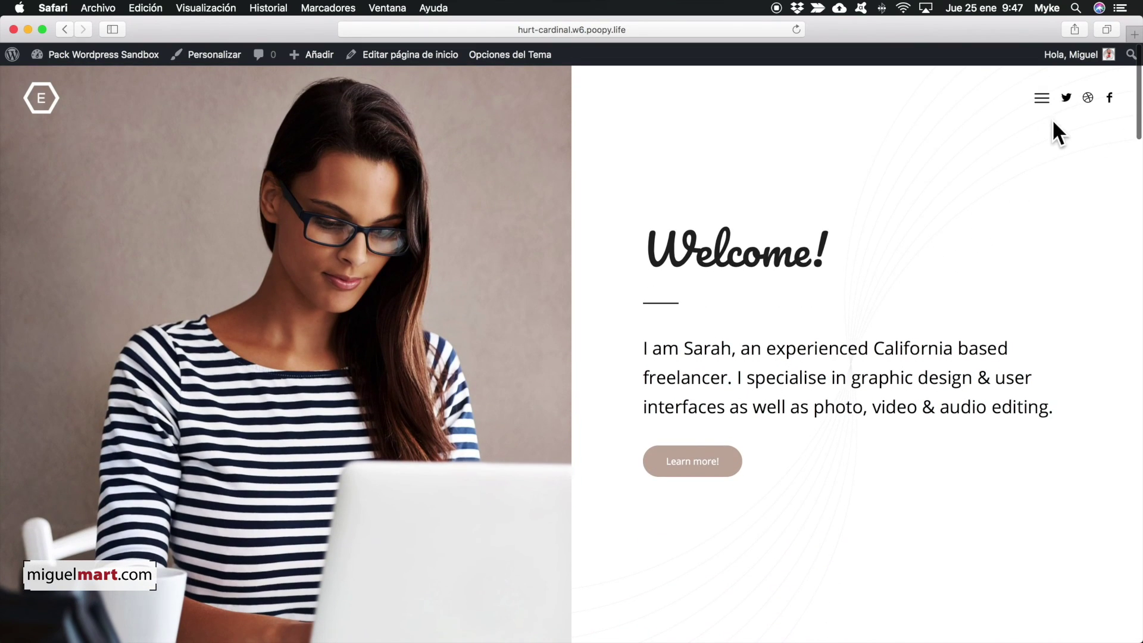
pyautogui.scroll(-10, 701, 399)
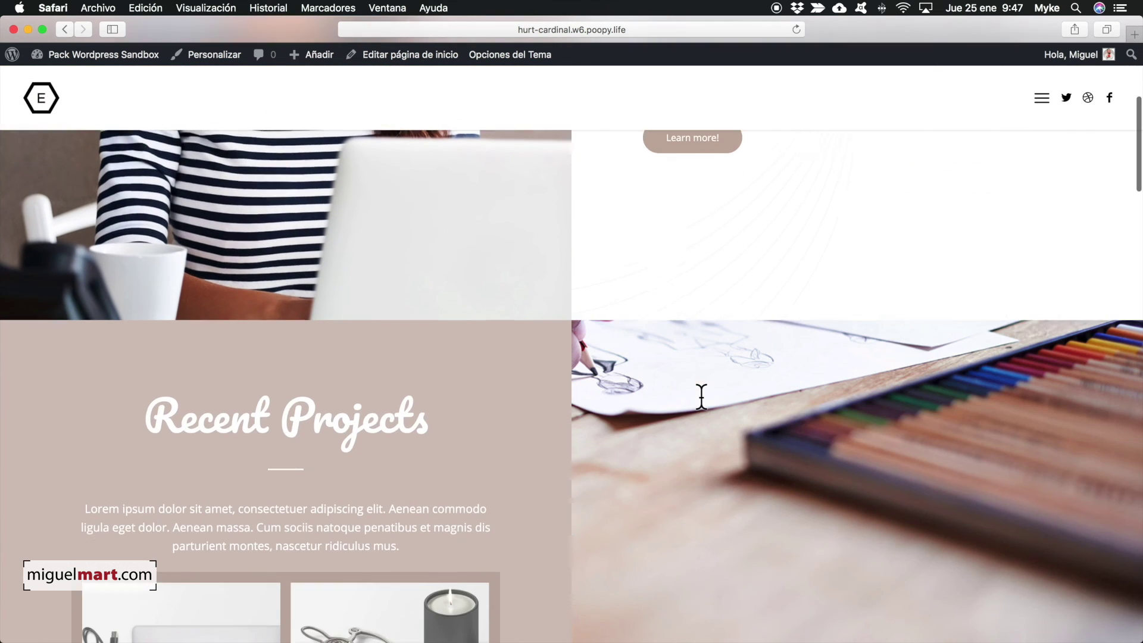
pyautogui.scroll(-10, 701, 395)
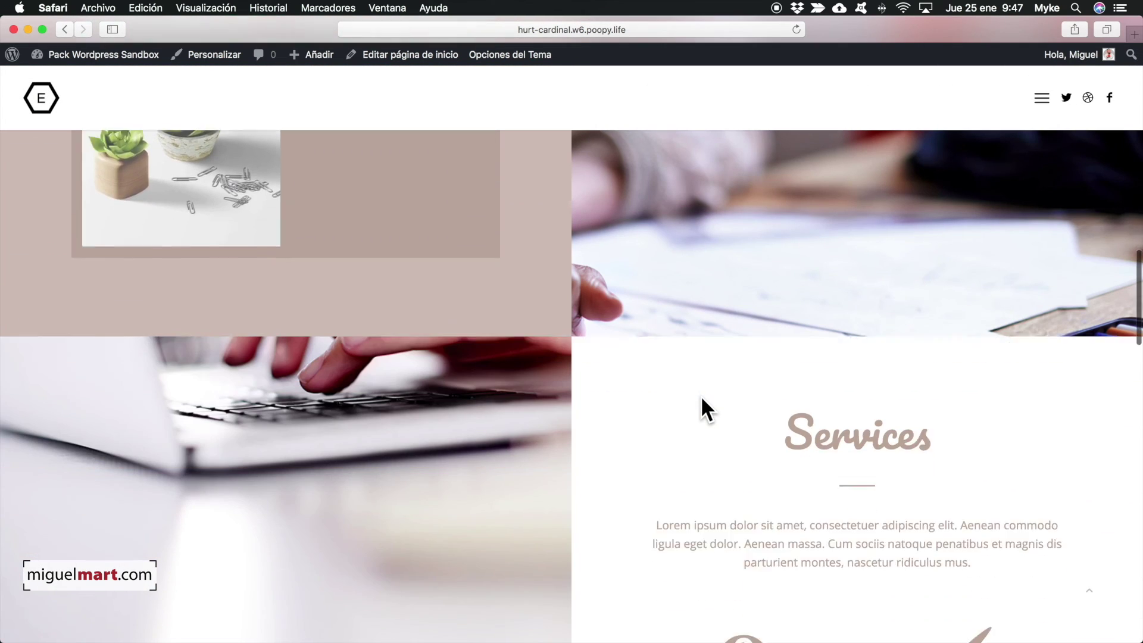
pyautogui.scroll(-10, 637, 532)
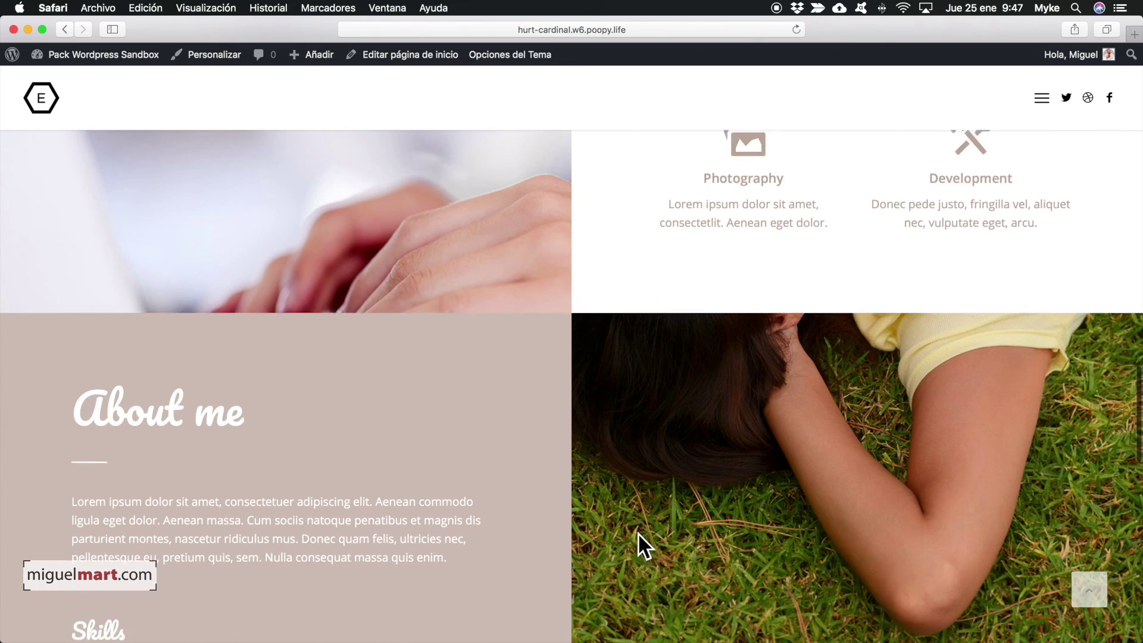
pyautogui.scroll(-10, 637, 532)
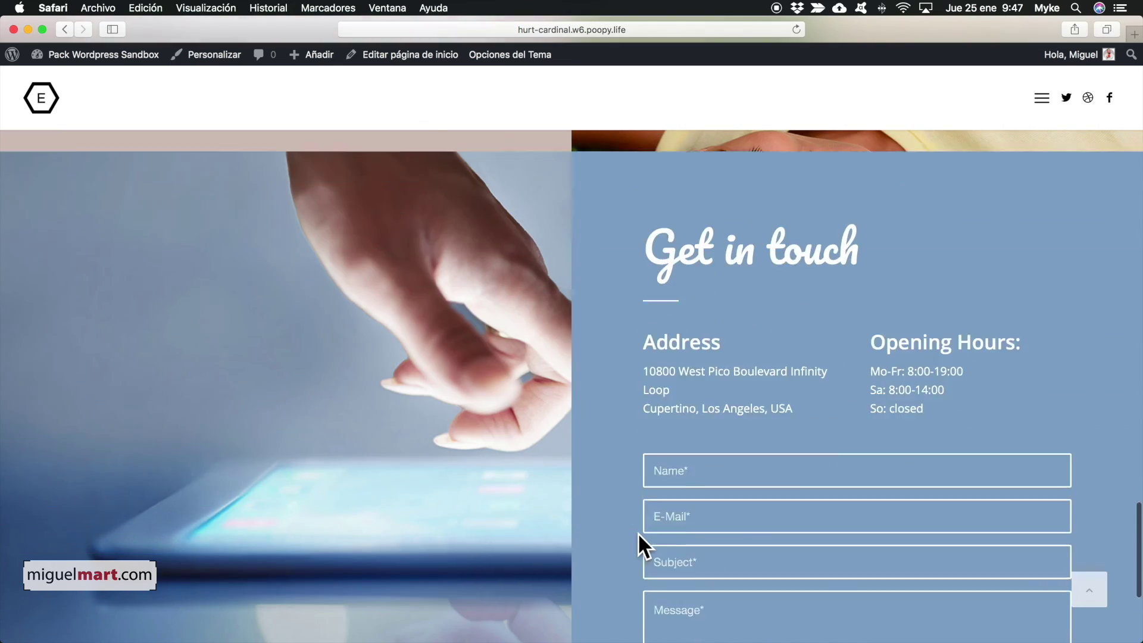
pyautogui.scroll(20, 638, 532)
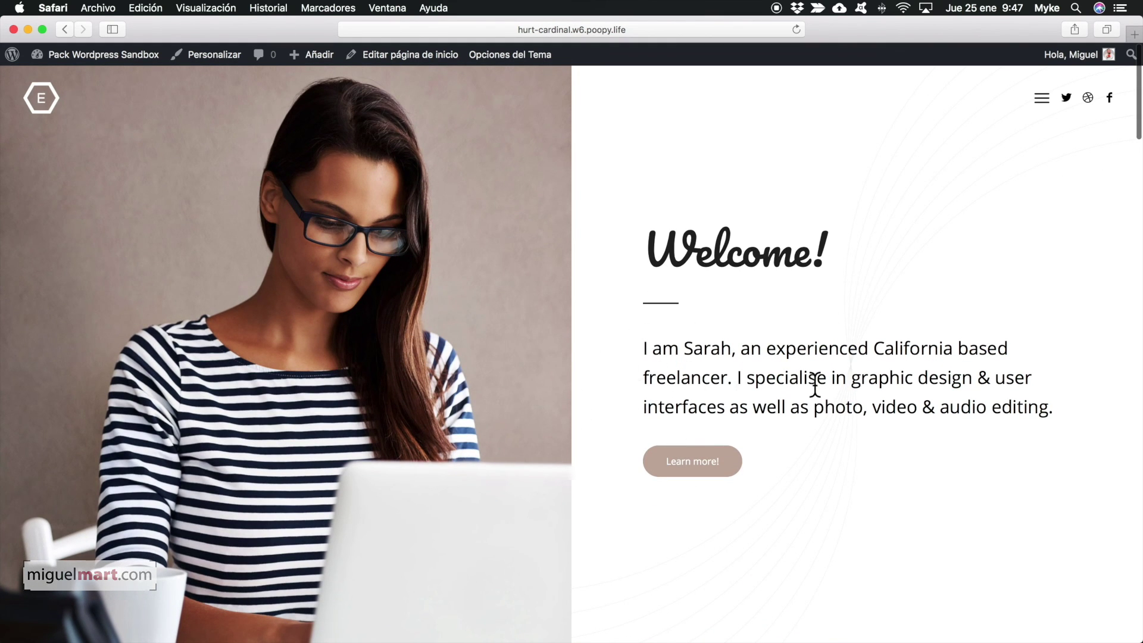
pyautogui.scroll(-10, 814, 384)
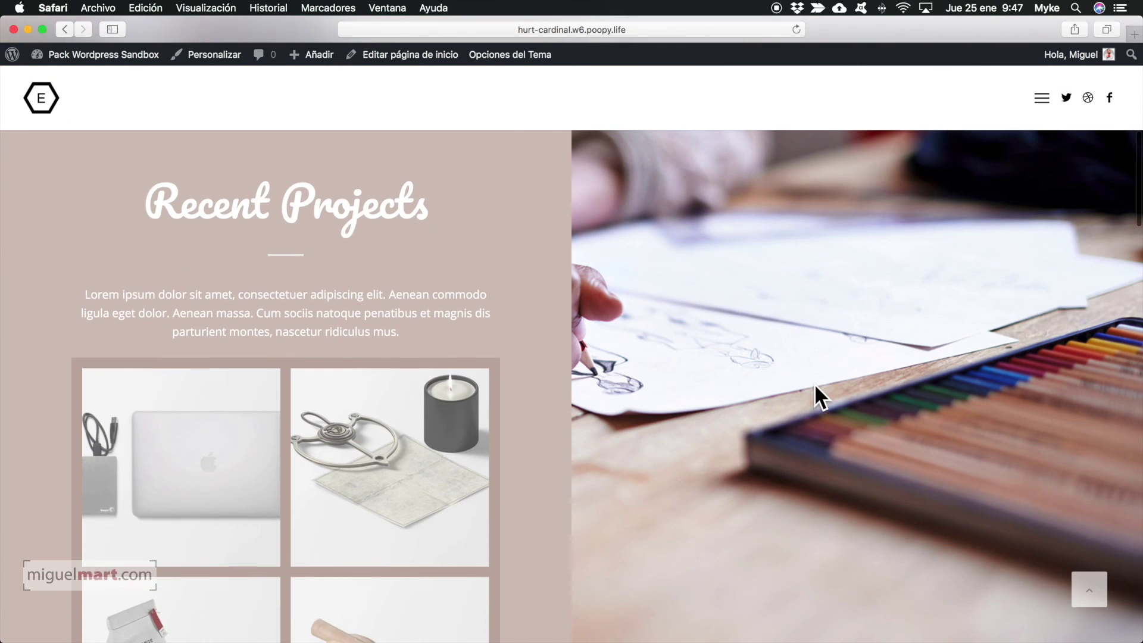
pyautogui.scroll(-8, 814, 386)
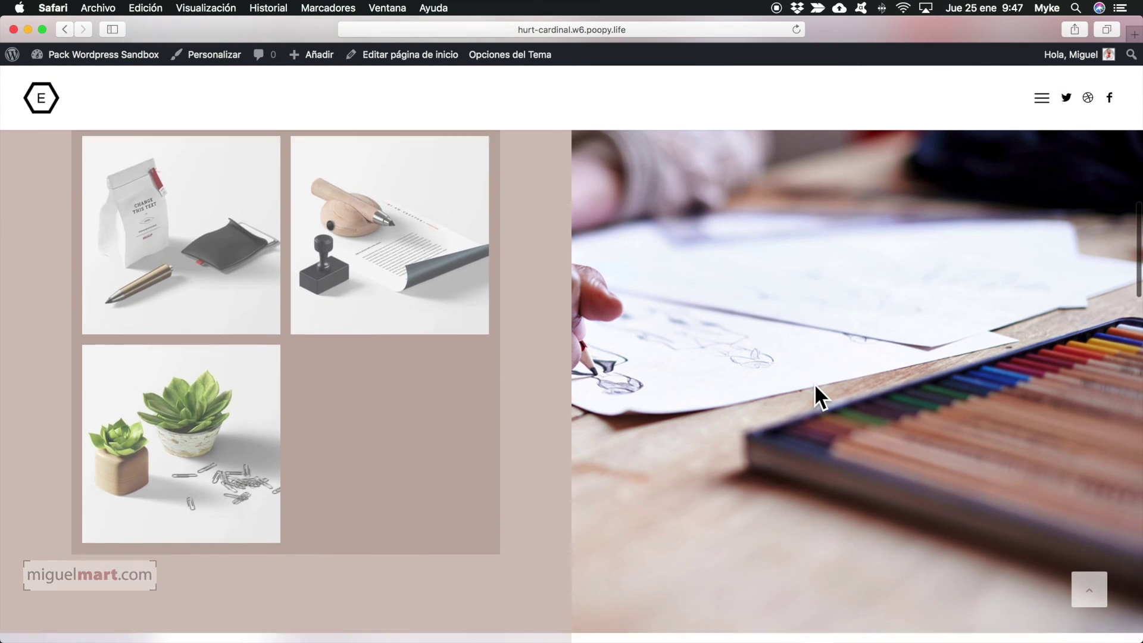
pyautogui.scroll(-3, 813, 384)
pyautogui.scroll(20, 813, 384)
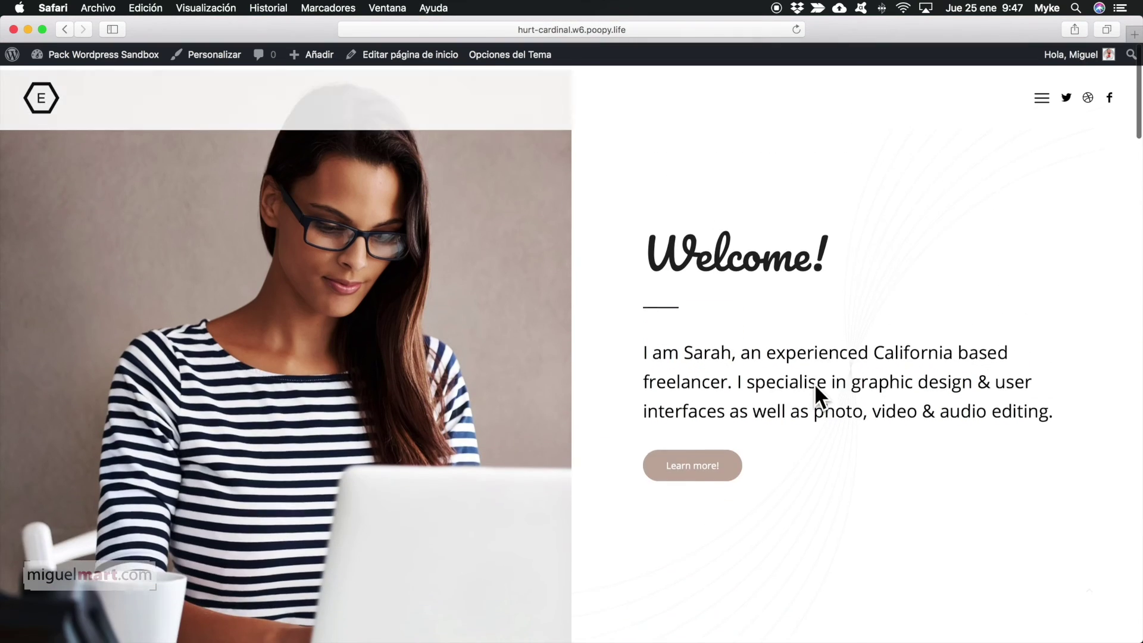